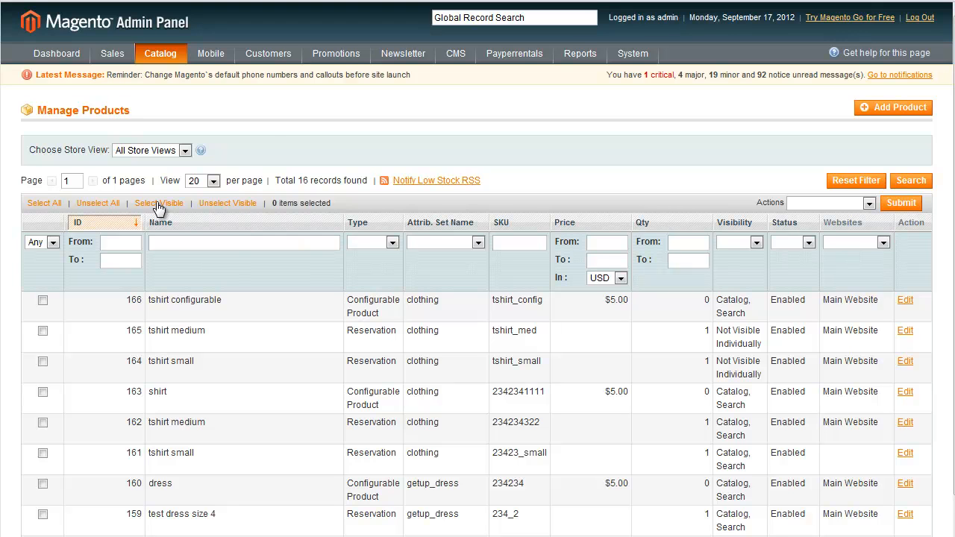
Start a new product attribute from the attribute management page and set its attribute code to size3.
{"action": "mouse_move", "coordinate": [172, 59]}
{"action": "mouse_move", "coordinate": [180, 112]}
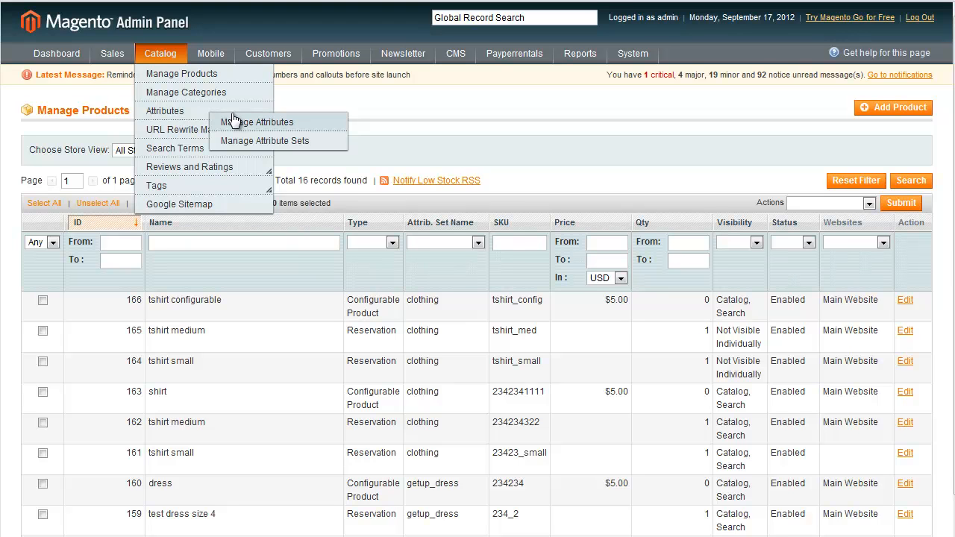
{"action": "left_click", "coordinate": [290, 123]}
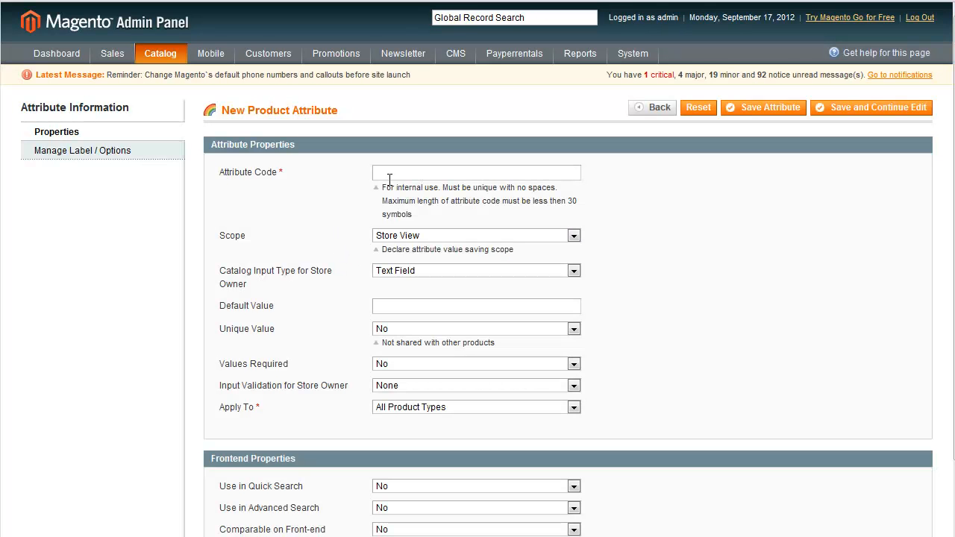
{"action": "left_click", "coordinate": [395, 175]}
{"action": "type", "text": "size3"}
{"action": "left_click", "coordinate": [731, 266]}
Set the size3 attribute's scope to Global and its catalog input type to Dropdown.
{"action": "left_click", "coordinate": [431, 238]}
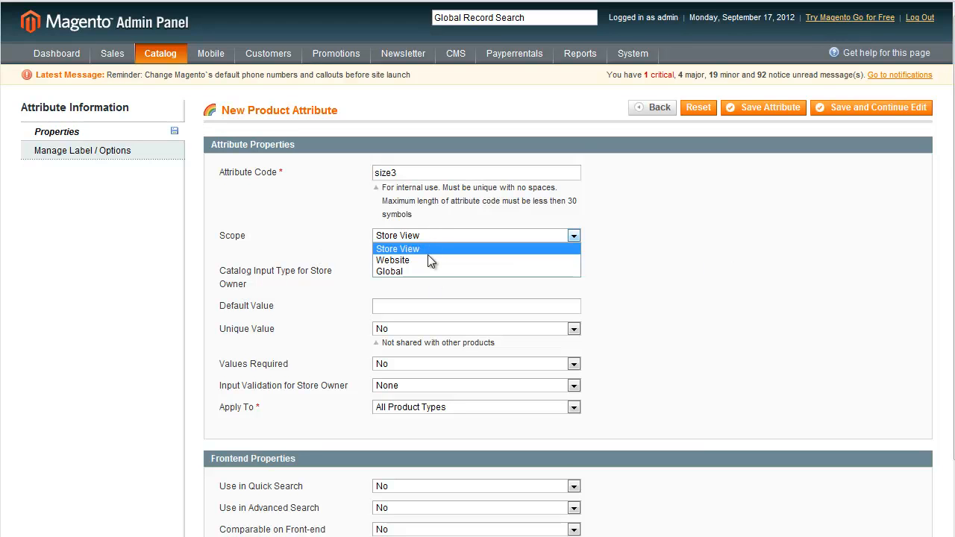
{"action": "left_click", "coordinate": [427, 269]}
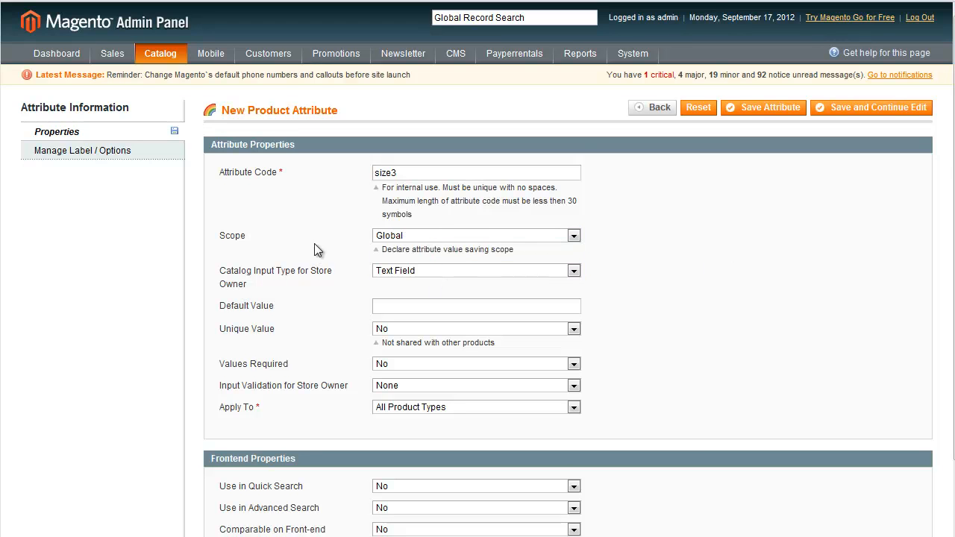
{"action": "left_click", "coordinate": [435, 272]}
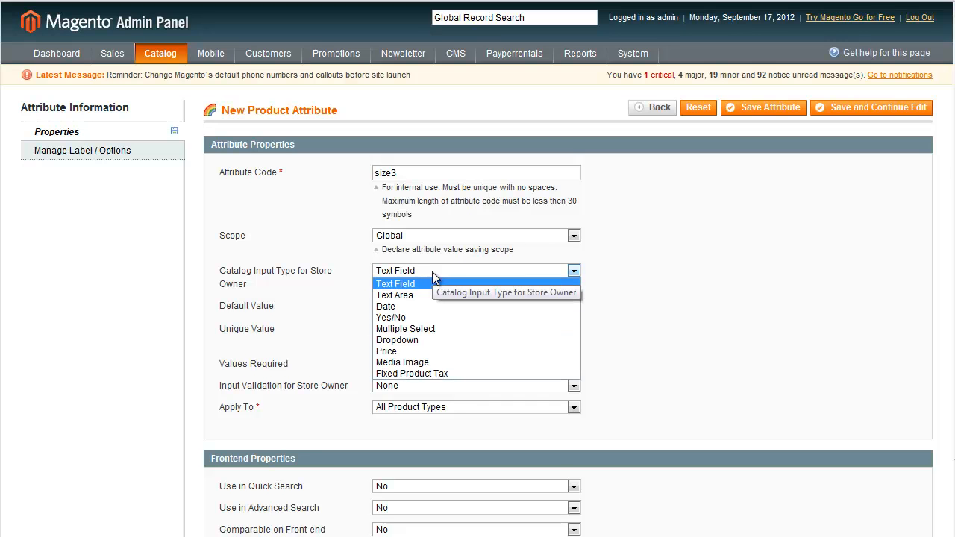
{"action": "left_click", "coordinate": [435, 339]}
Make values required for the size3 attribute and allow it to be used for creating configurable products.
{"action": "scroll", "coordinate": [316, 250], "scroll_direction": "down", "scroll_amount": 2}
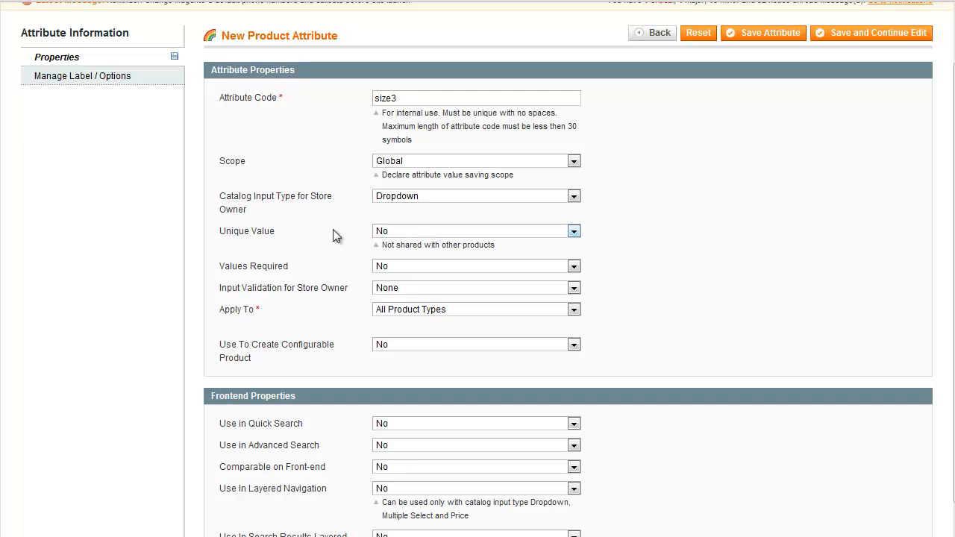
{"action": "scroll", "coordinate": [425, 238], "scroll_direction": "down", "scroll_amount": 2}
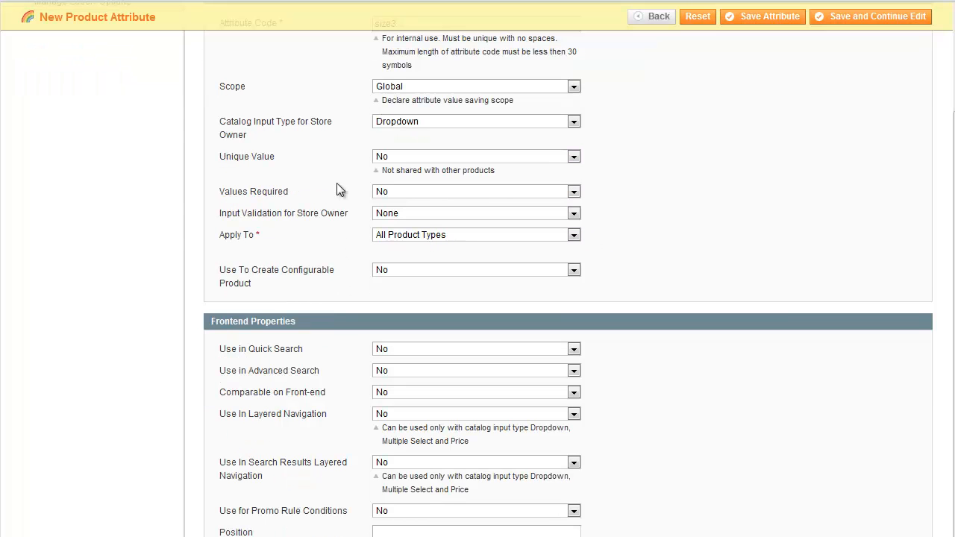
{"action": "left_click", "coordinate": [408, 193]}
{"action": "left_click", "coordinate": [411, 207]}
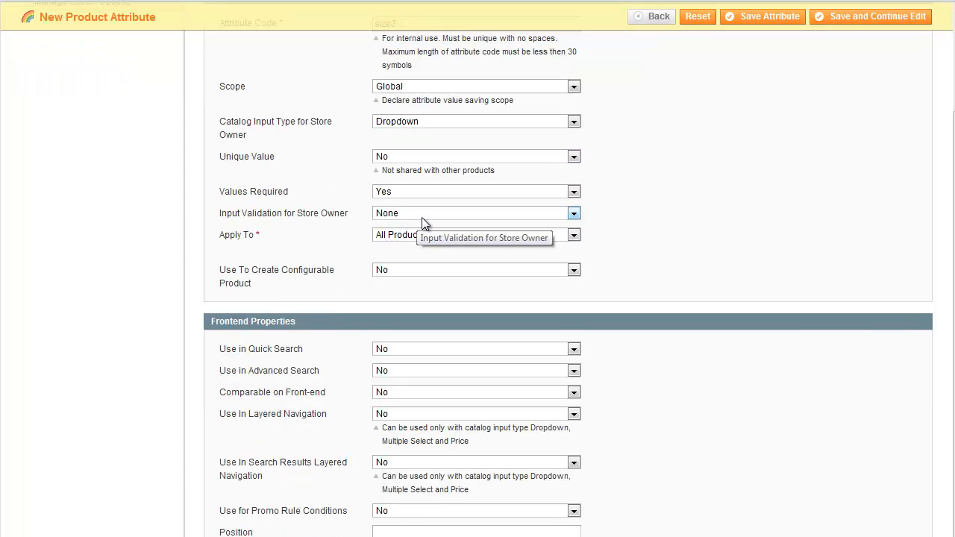
{"action": "scroll", "coordinate": [731, 236], "scroll_direction": "down", "scroll_amount": 2}
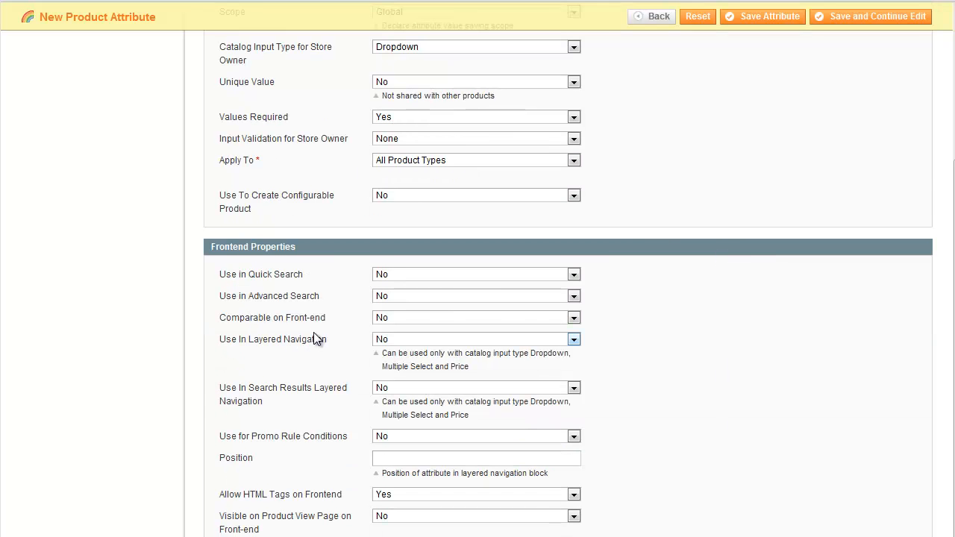
{"action": "scroll", "coordinate": [317, 339], "scroll_direction": "down", "scroll_amount": 2}
{"action": "left_click", "coordinate": [422, 122]}
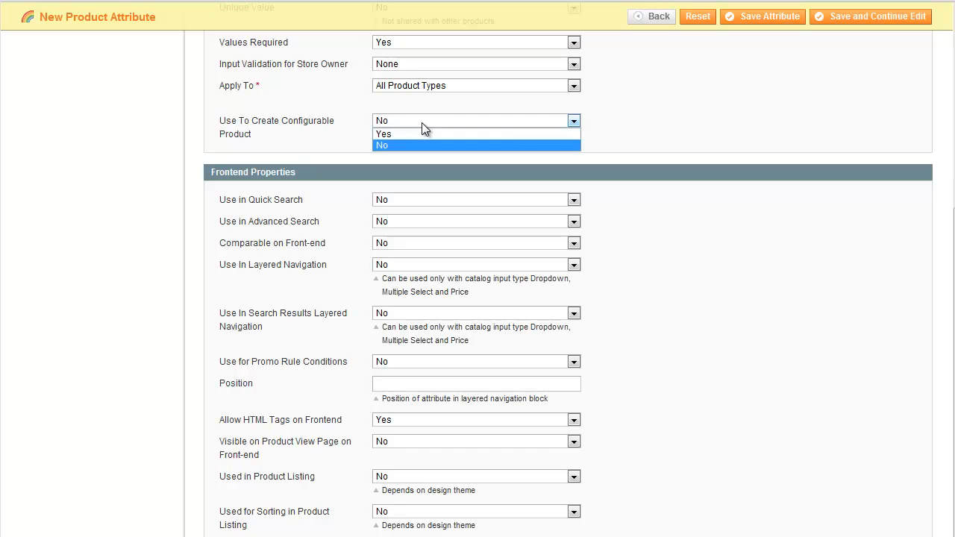
{"action": "left_click", "coordinate": [423, 133]}
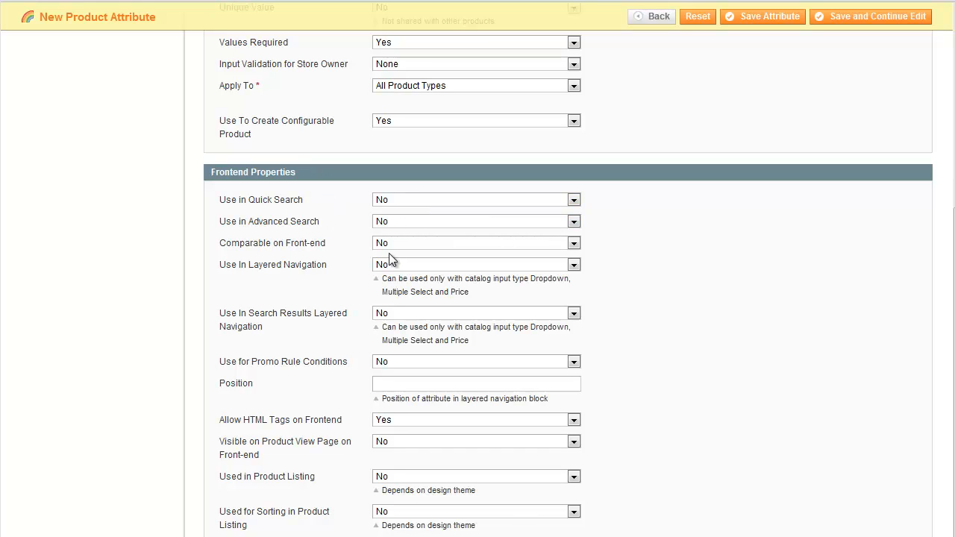
Enable quick search, advanced search and front-end comparison for the size3 attribute.
{"action": "left_click", "coordinate": [455, 199]}
{"action": "left_click", "coordinate": [452, 213]}
{"action": "left_click", "coordinate": [448, 222]}
{"action": "left_click", "coordinate": [443, 234]}
{"action": "left_click", "coordinate": [405, 243]}
{"action": "left_click", "coordinate": [420, 255]}
Set size3's layered navigation use to Filterable (with results) and enable it in search results layered navigation.
{"action": "left_click", "coordinate": [427, 264]}
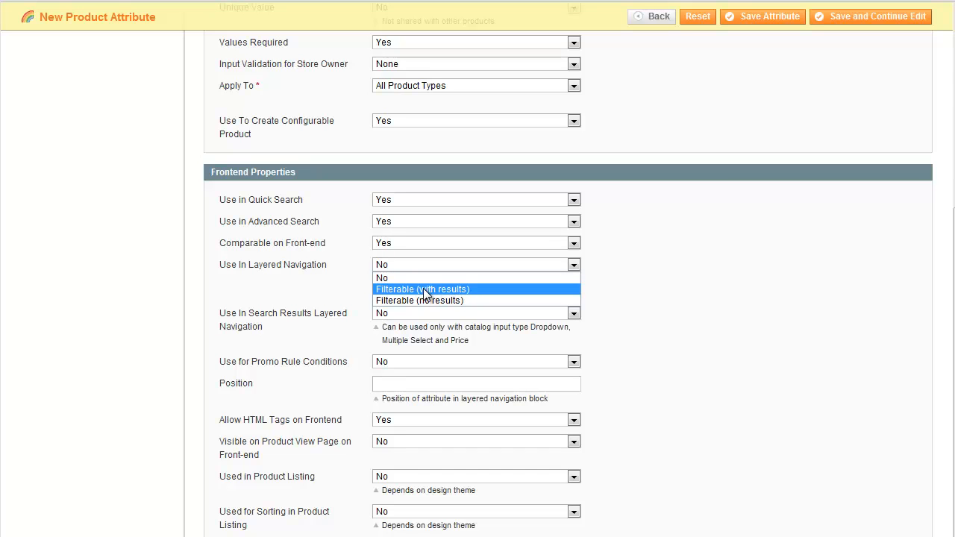
{"action": "left_click", "coordinate": [468, 290]}
{"action": "scroll", "coordinate": [302, 279], "scroll_direction": "down", "scroll_amount": 1}
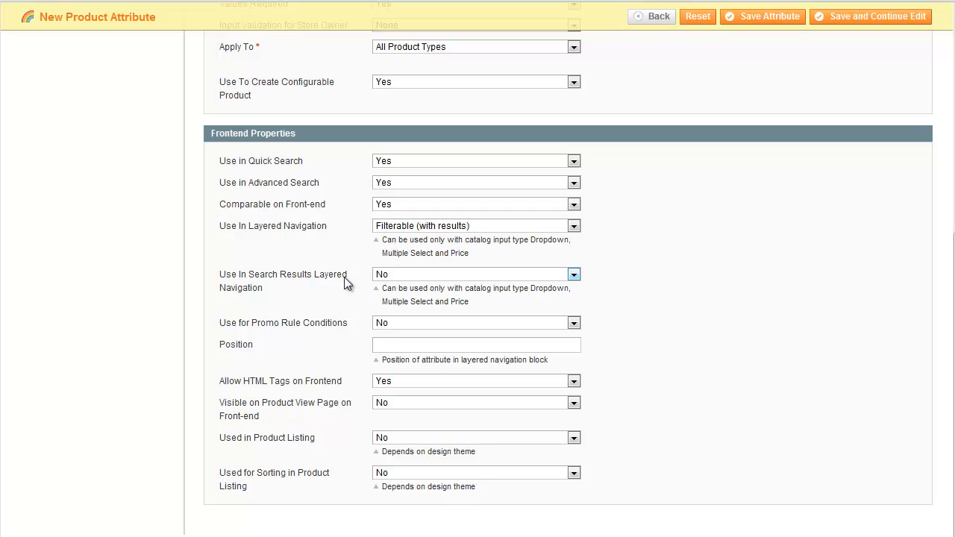
{"action": "left_click", "coordinate": [524, 275]}
{"action": "left_click", "coordinate": [521, 287]}
Make the size3 attribute visible on the product view page and enable its use in product listing and sorting.
{"action": "left_click", "coordinate": [437, 404]}
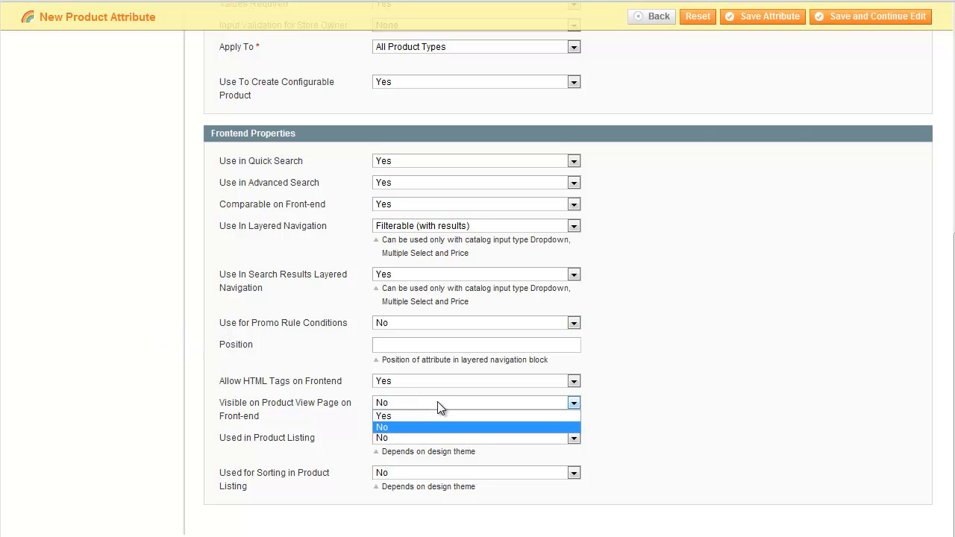
{"action": "left_click", "coordinate": [436, 415]}
{"action": "left_click", "coordinate": [437, 439]}
{"action": "left_click", "coordinate": [438, 450]}
{"action": "left_click", "coordinate": [441, 474]}
{"action": "left_click", "coordinate": [443, 487]}
Enter Size as the Admin title in the size3 attribute's label settings.
{"action": "scroll", "coordinate": [697, 430], "scroll_direction": "up", "scroll_amount": 5}
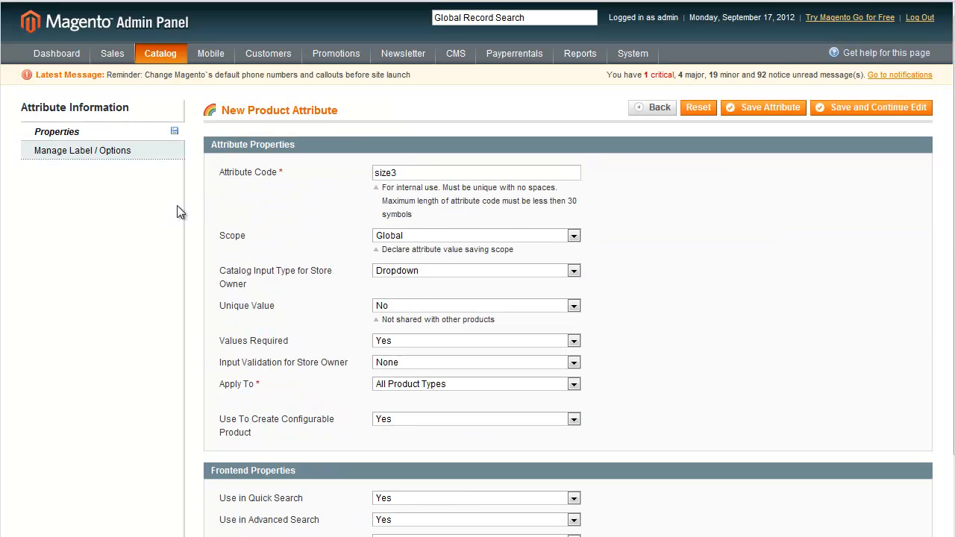
{"action": "left_click", "coordinate": [125, 154]}
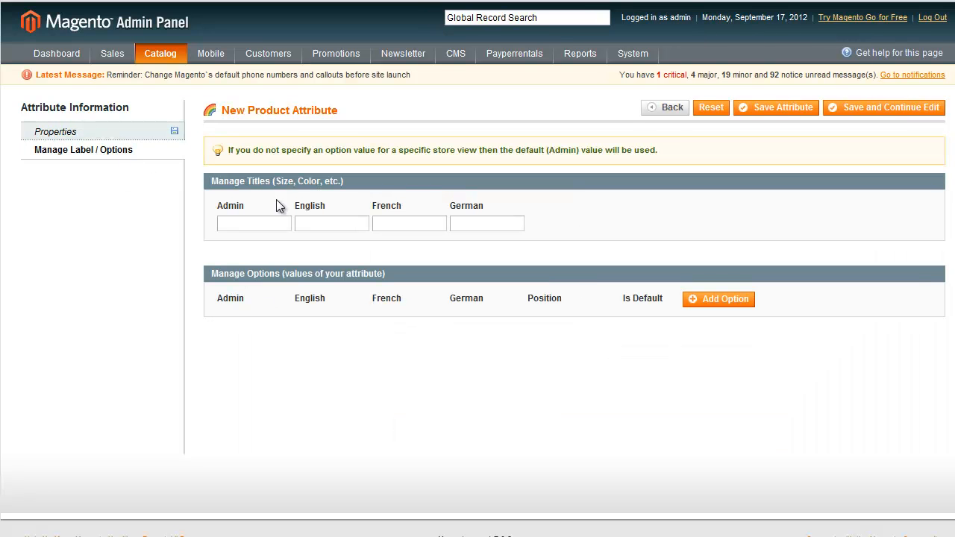
{"action": "left_click", "coordinate": [262, 221]}
{"action": "type", "text": "Size"}
Add three attribute options with the Admin values small, medium and large, and save the attribute.
{"action": "left_click", "coordinate": [712, 303]}
{"action": "left_click", "coordinate": [710, 304]}
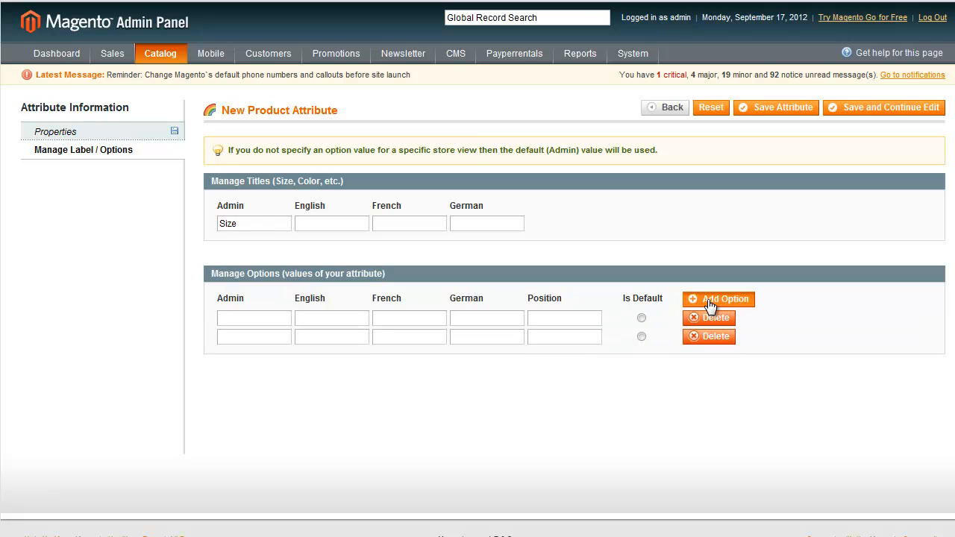
{"action": "left_click", "coordinate": [710, 304]}
{"action": "left_click", "coordinate": [281, 317]}
{"action": "type", "text": "small"}
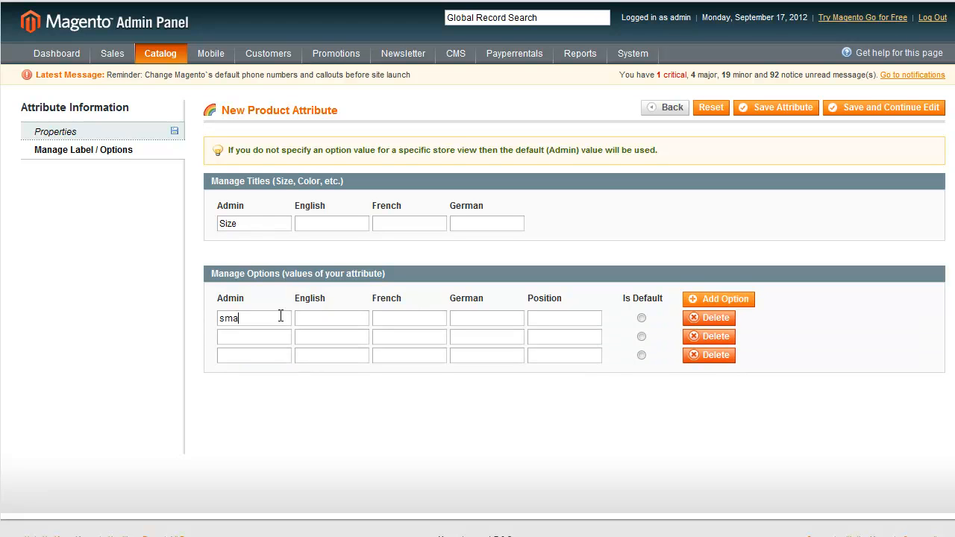
{"action": "left_click", "coordinate": [272, 336]}
{"action": "type", "text": "medium"}
{"action": "left_click", "coordinate": [260, 355]}
{"action": "type", "text": "large"}
{"action": "left_click", "coordinate": [782, 108]}
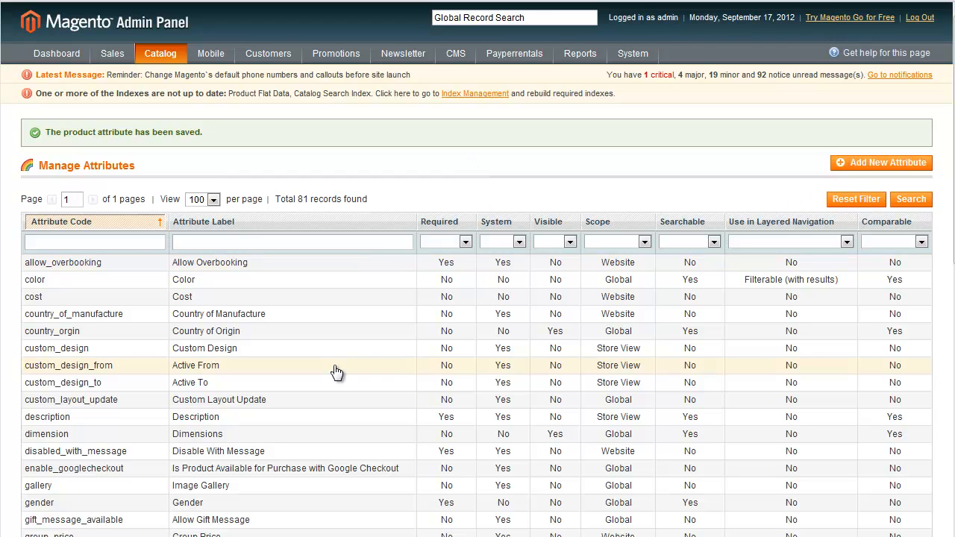
Create another product attribute with the code color3 and the catalog input type Dropdown.
{"action": "left_click", "coordinate": [370, 371]}
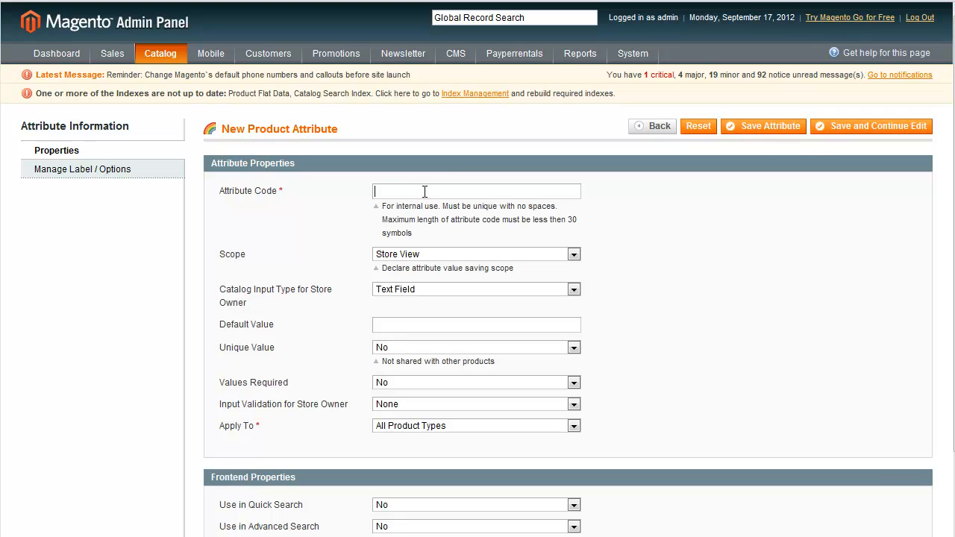
{"action": "type", "text": "color3"}
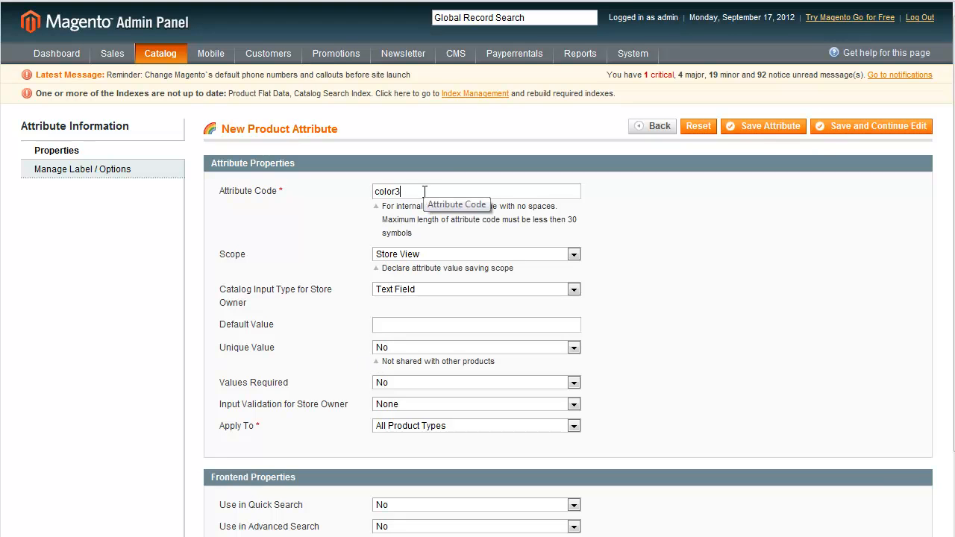
{"action": "left_click", "coordinate": [233, 241]}
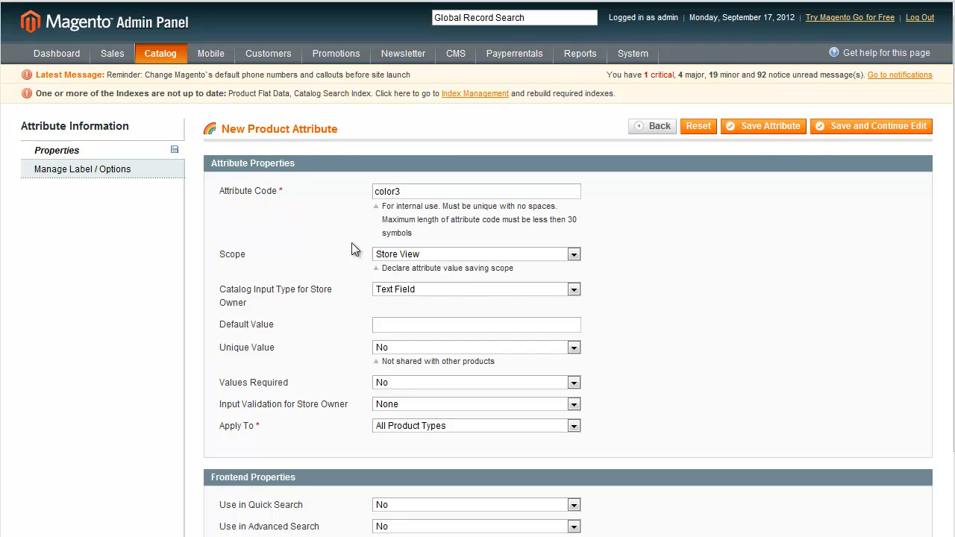
{"action": "left_click", "coordinate": [418, 290]}
{"action": "left_click", "coordinate": [433, 358]}
Enable quick search, advanced search and front-end comparison for the color3 attribute.
{"action": "scroll", "coordinate": [713, 359], "scroll_direction": "down", "scroll_amount": 2}
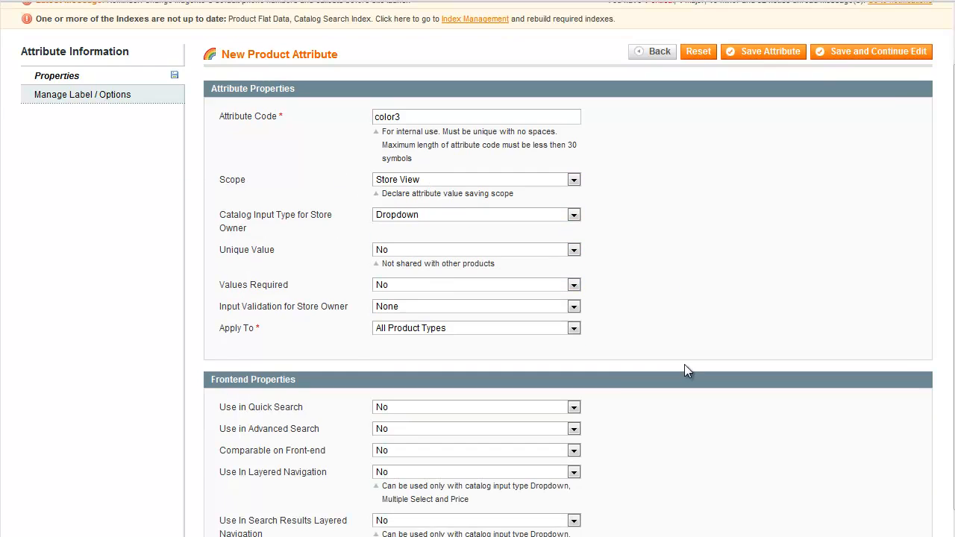
{"action": "scroll", "coordinate": [152, 369], "scroll_direction": "down", "scroll_amount": 2}
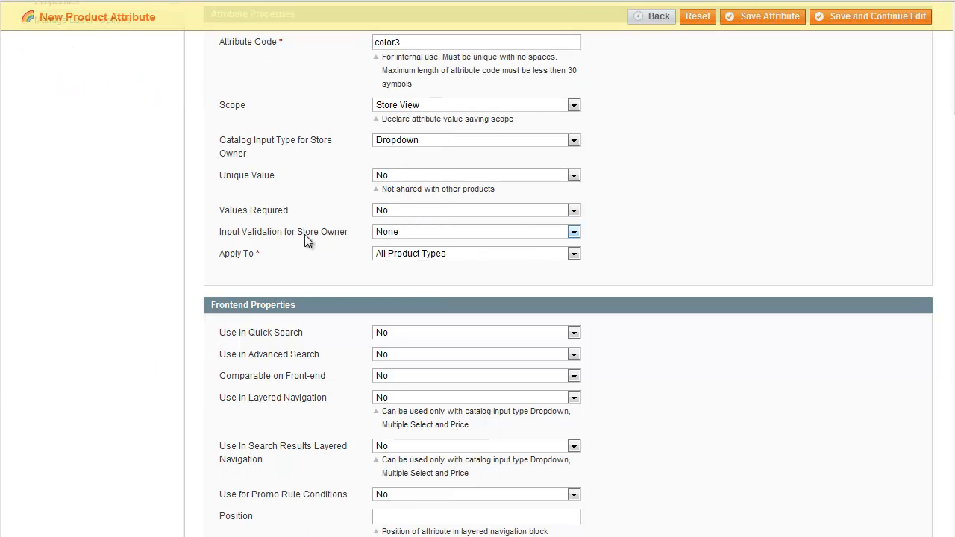
{"action": "scroll", "coordinate": [127, 287], "scroll_direction": "down", "scroll_amount": 3}
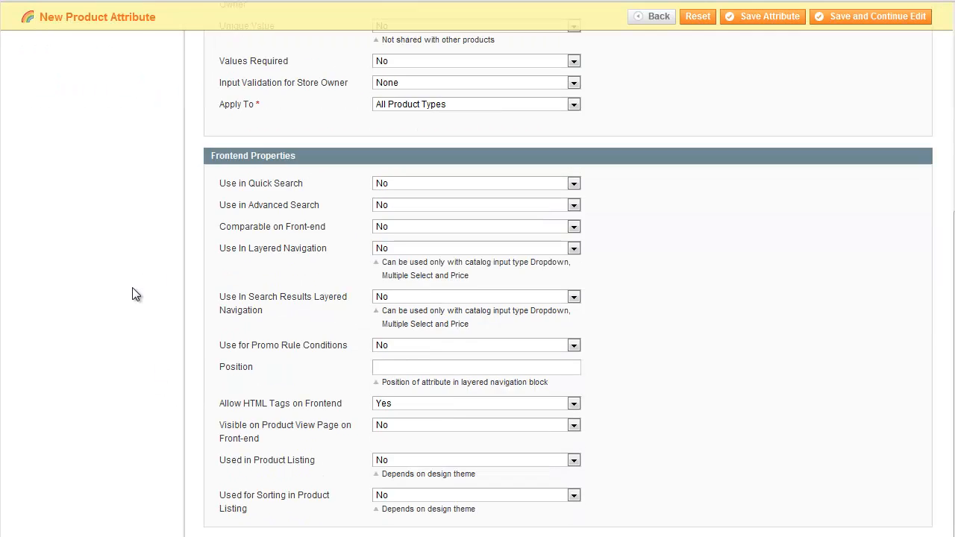
{"action": "left_click", "coordinate": [474, 182]}
{"action": "left_click", "coordinate": [476, 196]}
{"action": "left_click", "coordinate": [470, 206]}
{"action": "left_click", "coordinate": [467, 217]}
{"action": "left_click", "coordinate": [455, 227]}
{"action": "left_click", "coordinate": [452, 241]}
Set color3's layered navigation use to Filterable (with results) and enable it in search results layered navigation.
{"action": "left_click", "coordinate": [445, 248]}
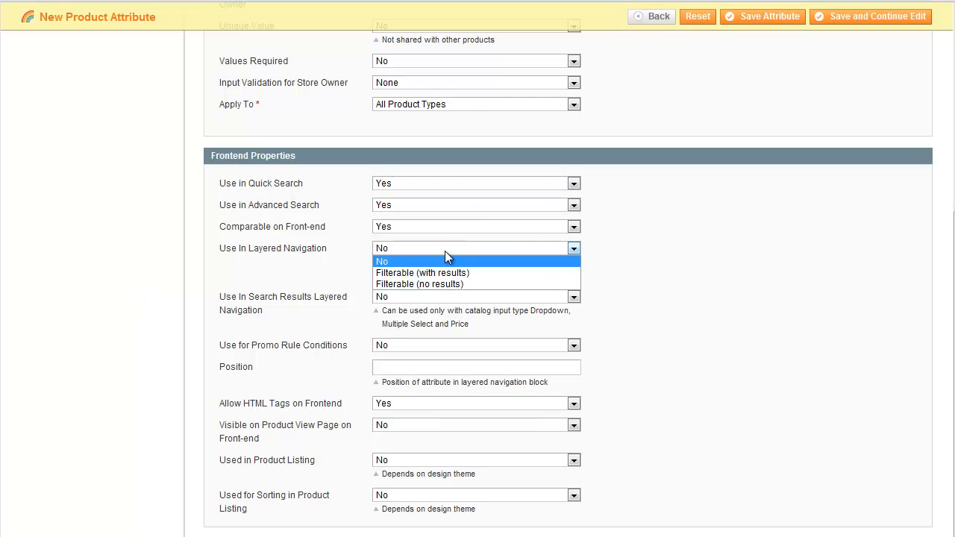
{"action": "left_click", "coordinate": [444, 272]}
{"action": "left_click", "coordinate": [436, 296]}
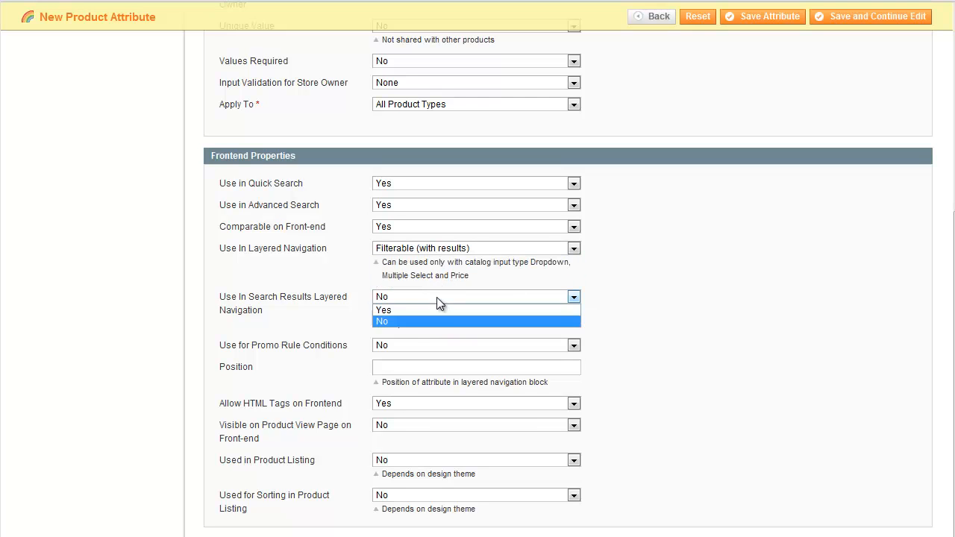
{"action": "left_click", "coordinate": [435, 312]}
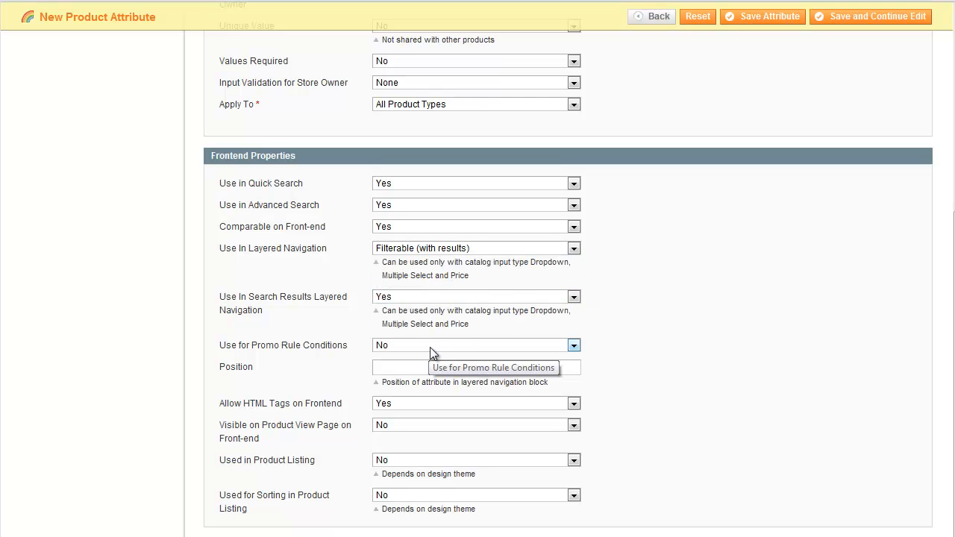
Make the color3 attribute visible on the product view page and enable its use in product listing and sorting.
{"action": "left_click", "coordinate": [440, 424]}
{"action": "left_click", "coordinate": [441, 438]}
{"action": "left_click", "coordinate": [440, 459]}
{"action": "left_click", "coordinate": [441, 473]}
{"action": "left_click", "coordinate": [442, 495]}
{"action": "left_click", "coordinate": [443, 508]}
Enter Color as the Admin title in the color3 attribute's label settings.
{"action": "scroll", "coordinate": [246, 412], "scroll_direction": "up", "scroll_amount": 5}
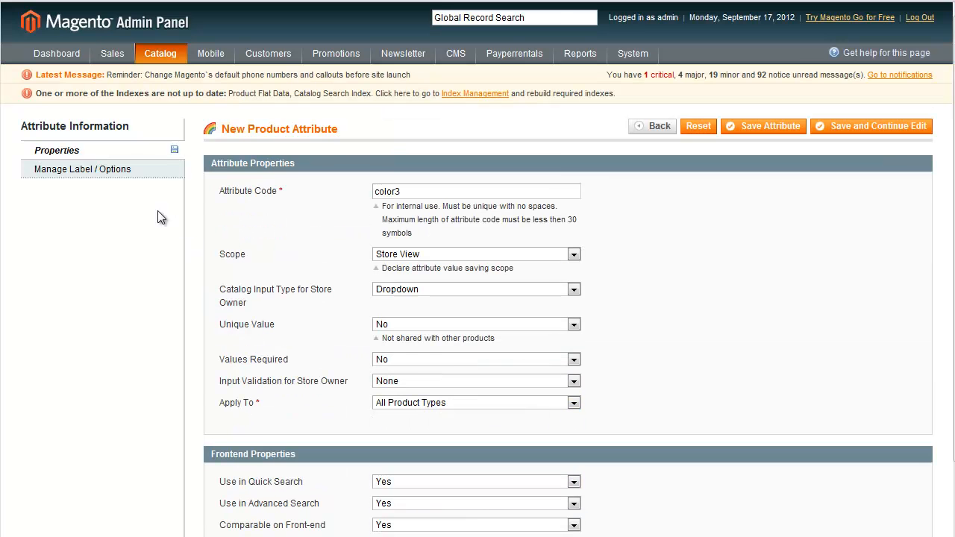
{"action": "left_click", "coordinate": [127, 181]}
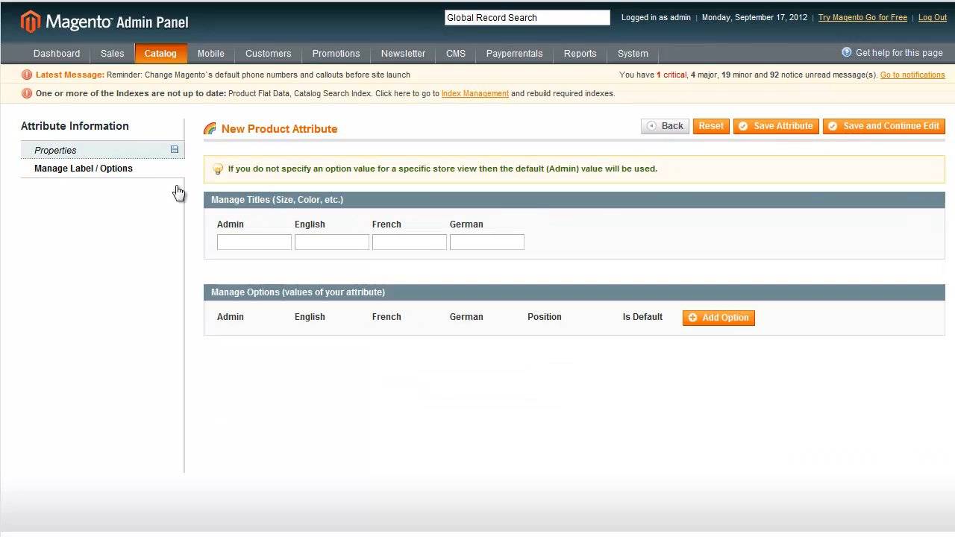
{"action": "left_click", "coordinate": [270, 247]}
{"action": "type", "text": "Color"}
Add three attribute options with the Admin values Black, Blue and Green, and save the attribute.
{"action": "left_click", "coordinate": [690, 321]}
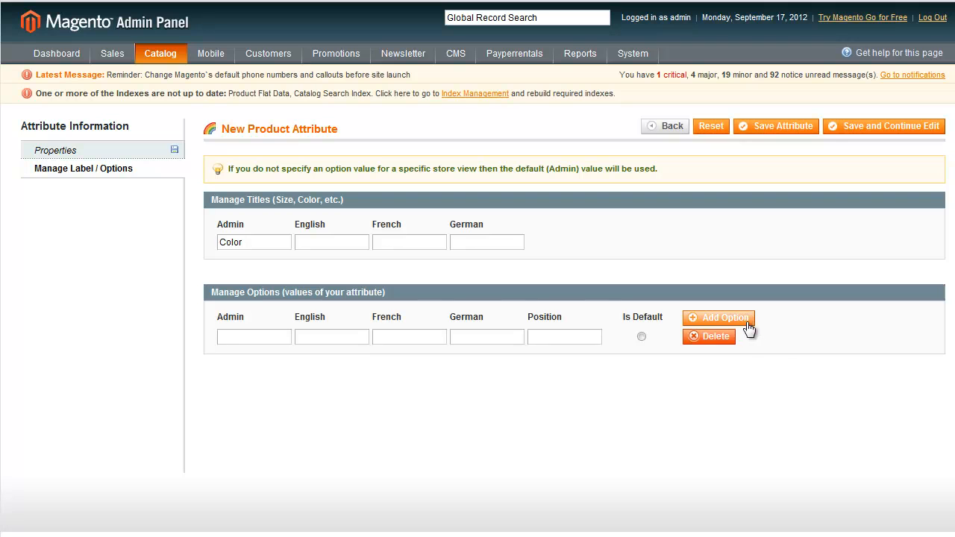
{"action": "left_click", "coordinate": [690, 321]}
{"action": "left_click", "coordinate": [690, 320]}
{"action": "left_click", "coordinate": [278, 337]}
{"action": "type", "text": "B"}
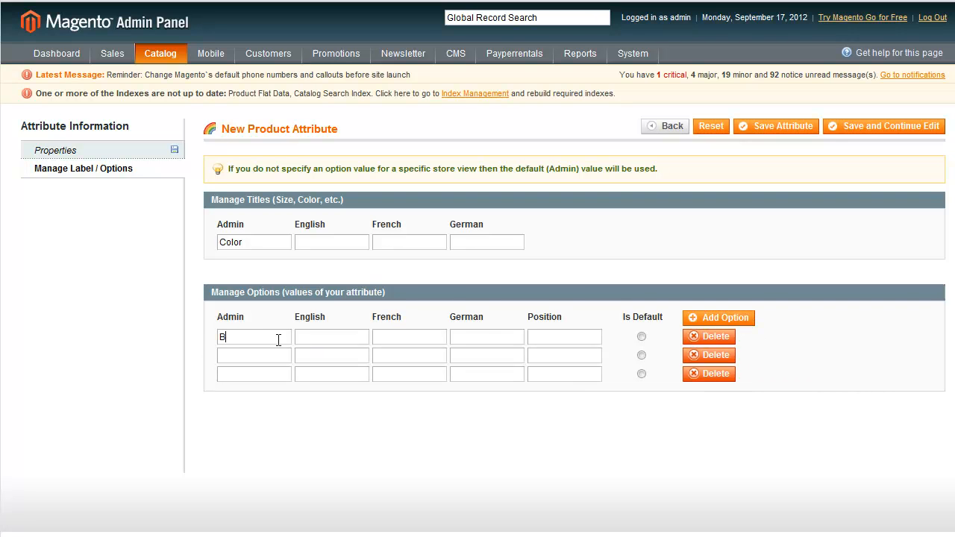
{"action": "type", "text": "lackBlue"}
{"action": "left_click", "coordinate": [272, 376]}
{"action": "type", "text": "Green"}
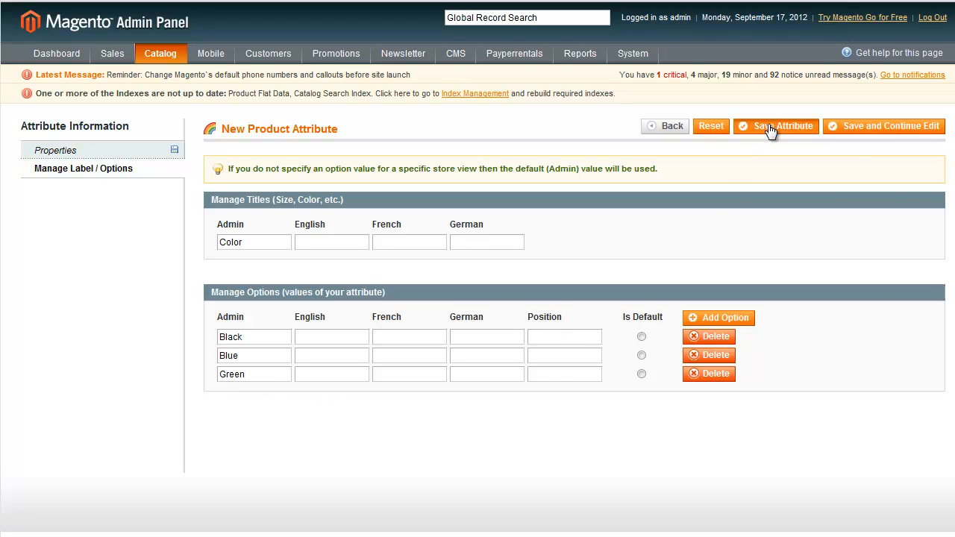
{"action": "left_click", "coordinate": [770, 131]}
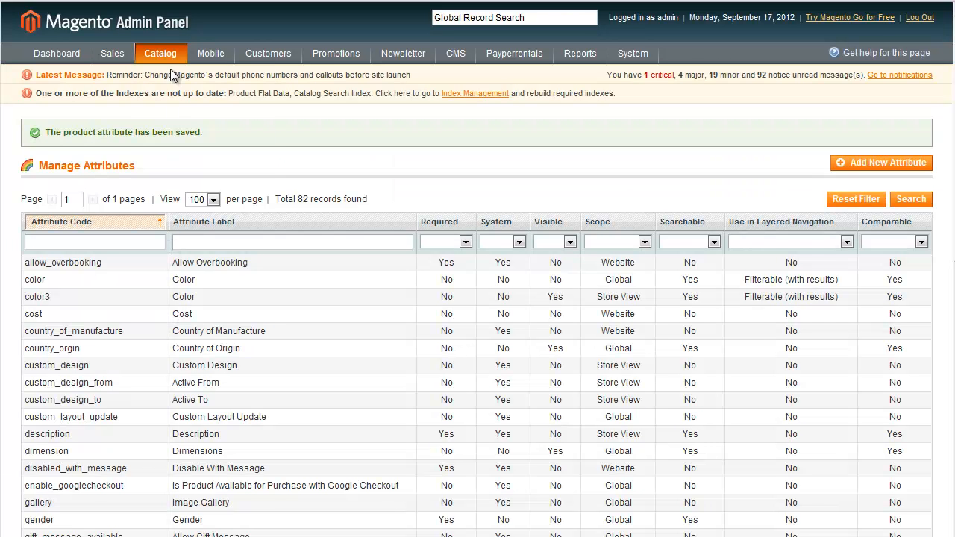
Create and save a new attribute set named thsirts based on the Default set.
{"action": "mouse_move", "coordinate": [181, 79]}
{"action": "mouse_move", "coordinate": [190, 108]}
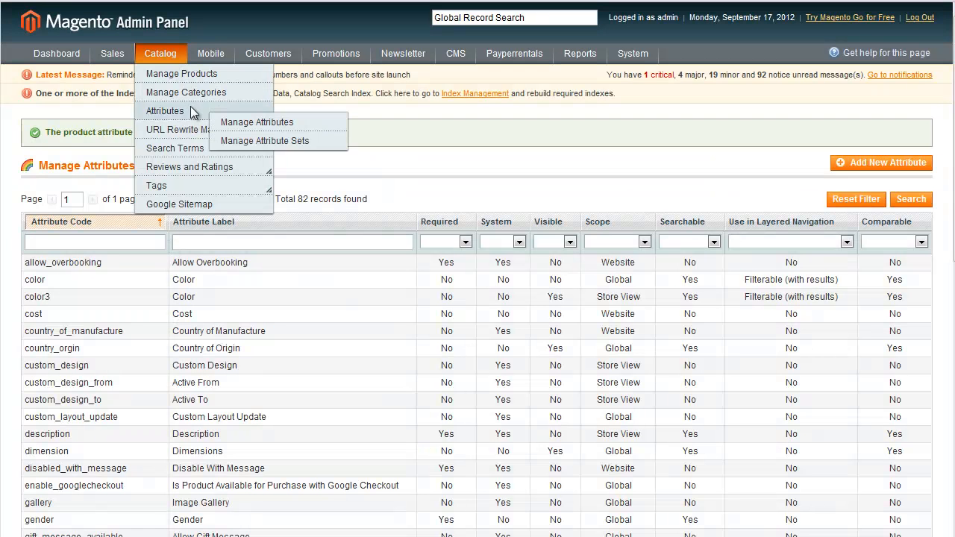
{"action": "left_click", "coordinate": [302, 141]}
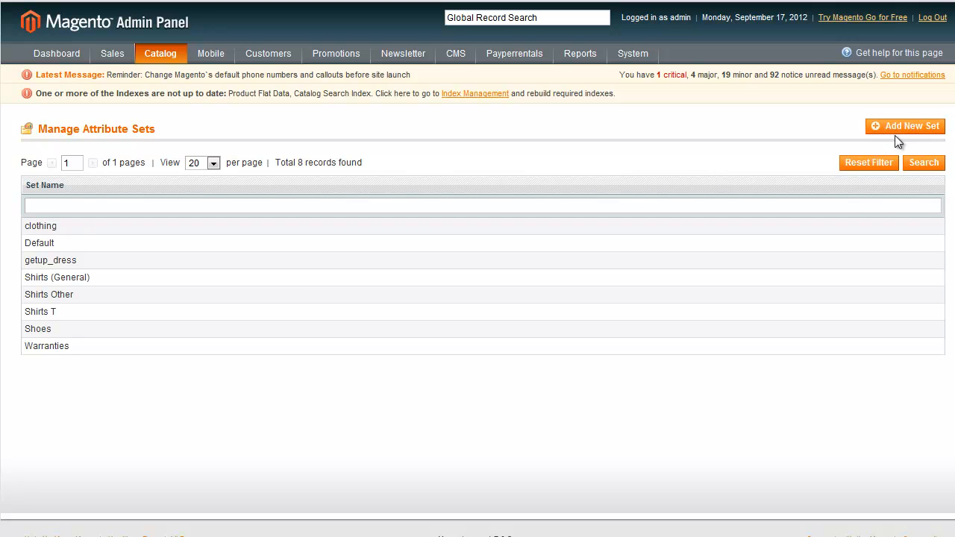
{"action": "left_click", "coordinate": [280, 284]}
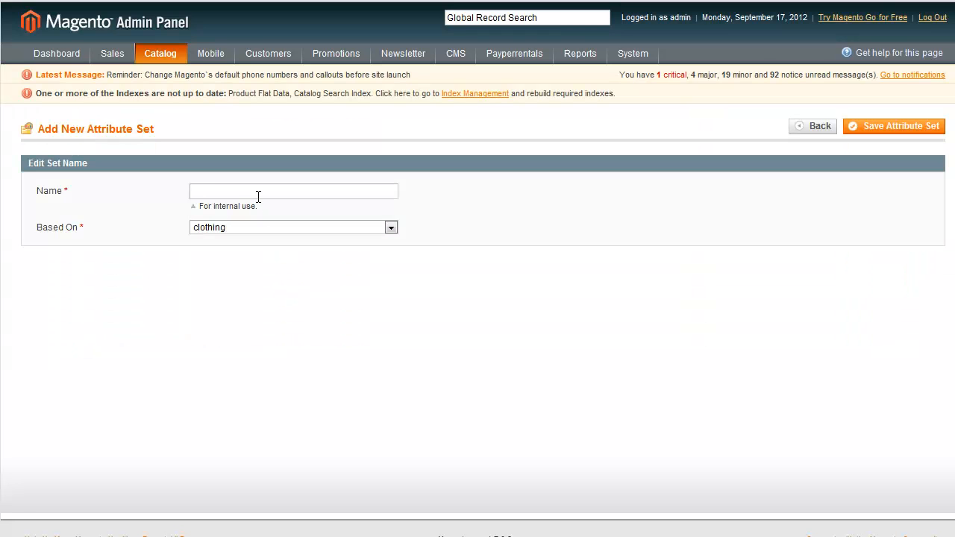
{"action": "type", "text": "thsirts"}
{"action": "left_click", "coordinate": [249, 224]}
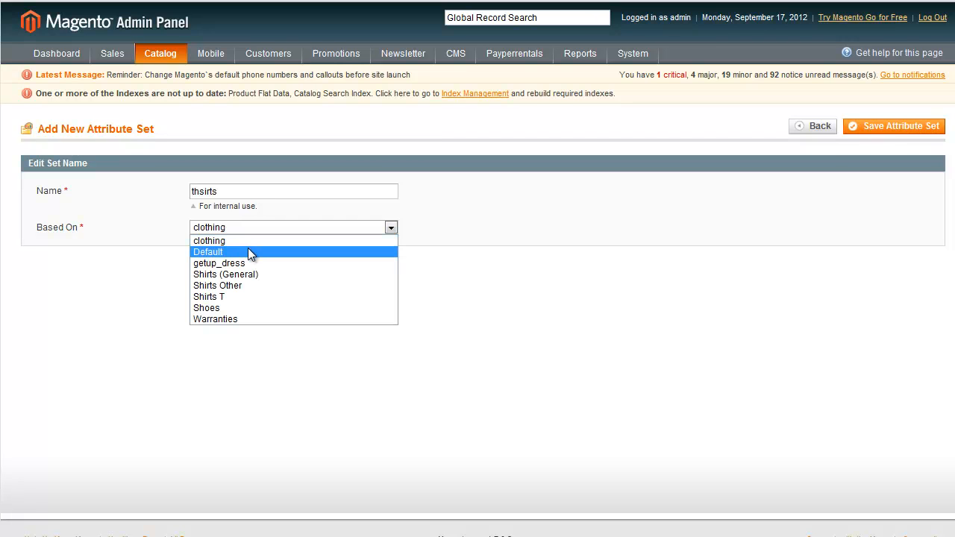
{"action": "left_click", "coordinate": [247, 252]}
{"action": "left_click", "coordinate": [865, 126]}
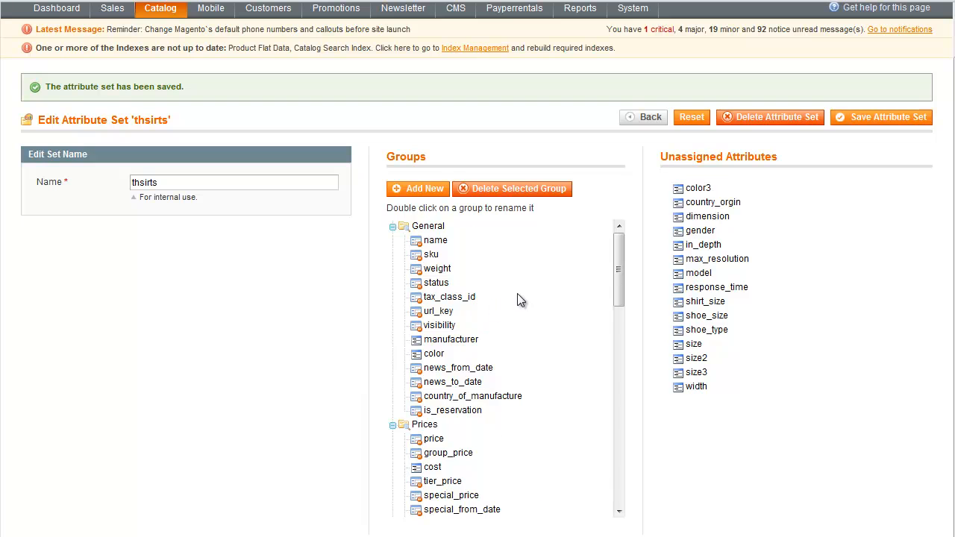
Add a new group named tshirts to the thsirts attribute set.
{"action": "scroll", "coordinate": [522, 292], "scroll_direction": "down", "scroll_amount": 10}
{"action": "scroll", "coordinate": [531, 396], "scroll_direction": "down", "scroll_amount": 5}
{"action": "scroll", "coordinate": [530, 409], "scroll_direction": "up", "scroll_amount": 15}
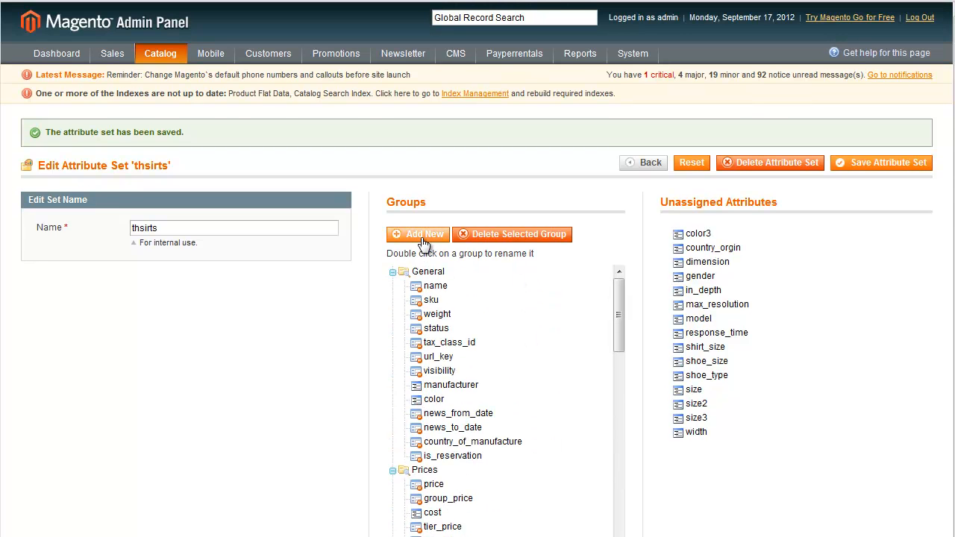
{"action": "left_click", "coordinate": [423, 239]}
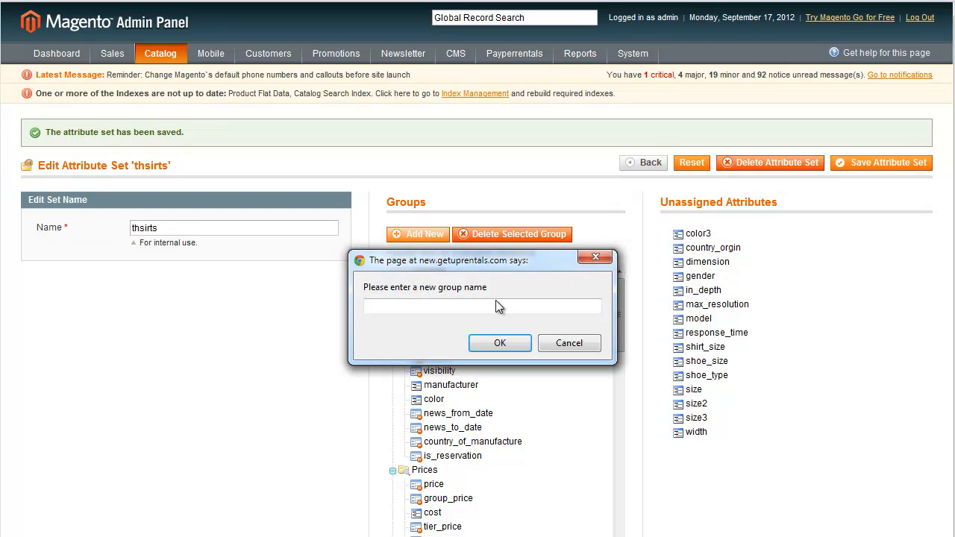
{"action": "type", "text": "thsirts"}
{"action": "key", "text": "BackSpace"}
{"action": "key", "text": "BackSpace"}
{"action": "key", "text": "BackSpace"}
{"action": "key", "text": "BackSpace"}
{"action": "key", "text": "BackSpace"}
{"action": "key", "text": "BackSpace"}
{"action": "type", "text": "shirts"}
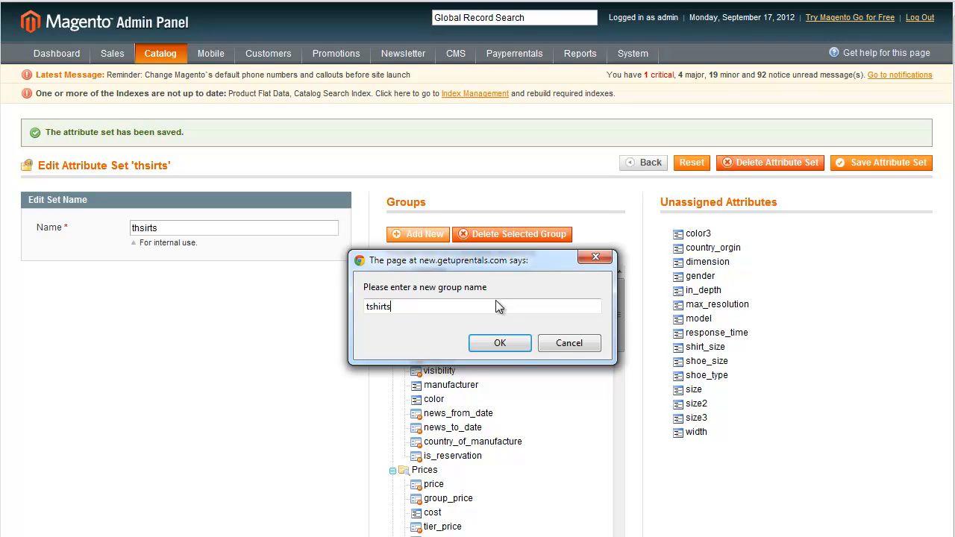
{"action": "left_click", "coordinate": [501, 343]}
Move the unassigned size3 and color3 attributes into the tshirts group and save the attribute set.
{"action": "left_click_drag", "start_coordinate": [623, 304], "coordinate": [618, 533]}
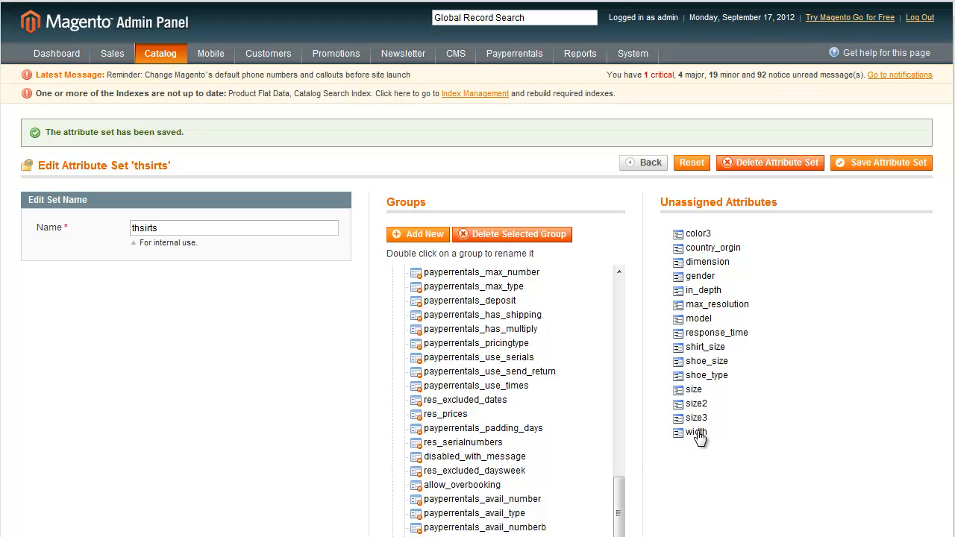
{"action": "left_click_drag", "start_coordinate": [699, 423], "coordinate": [520, 536]}
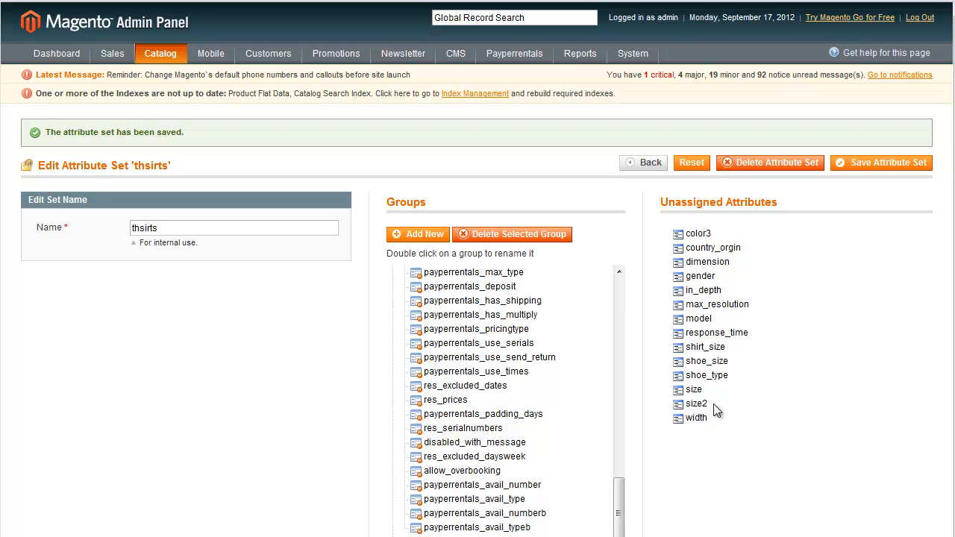
{"action": "left_click_drag", "start_coordinate": [701, 238], "coordinate": [521, 536]}
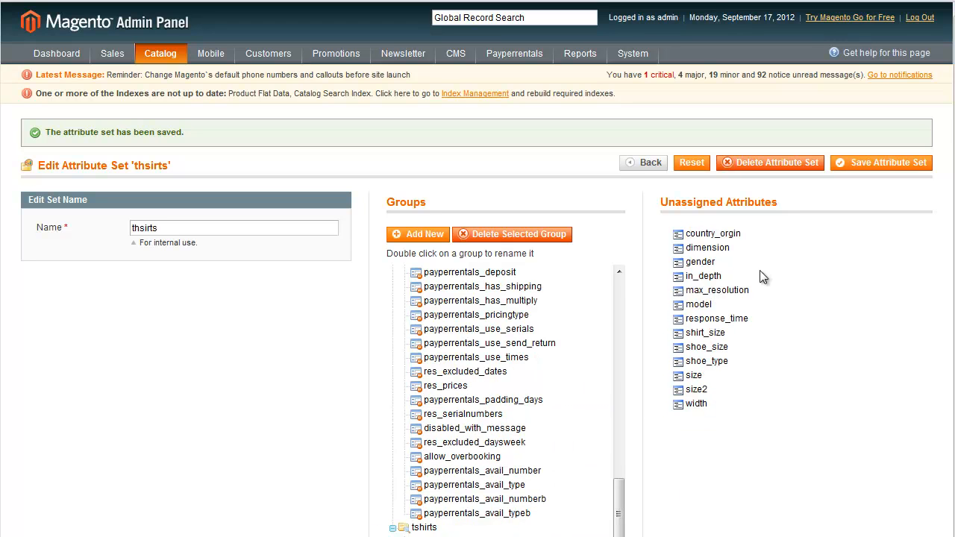
{"action": "left_click", "coordinate": [869, 163]}
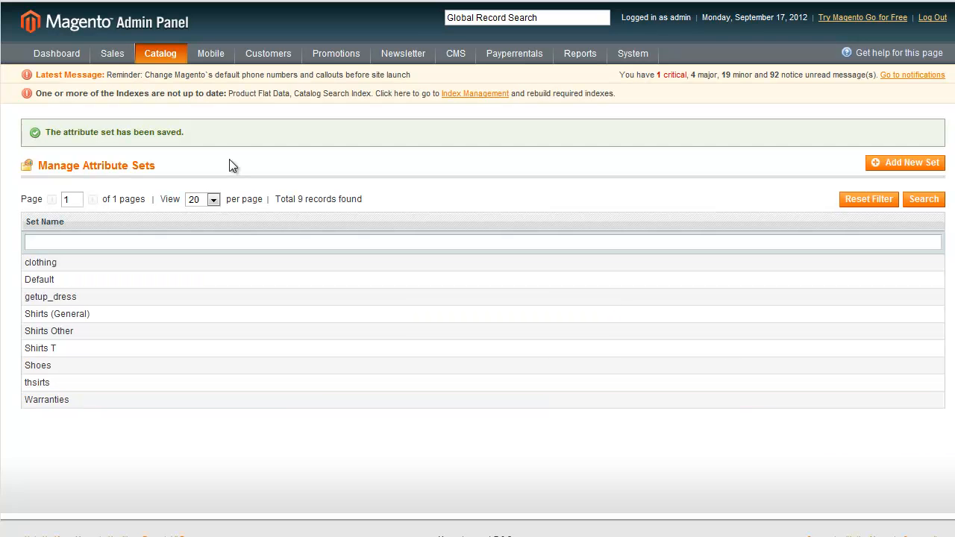
Start a new product using the thsirts attribute set and the Reservation product type.
{"action": "mouse_move", "coordinate": [134, 58]}
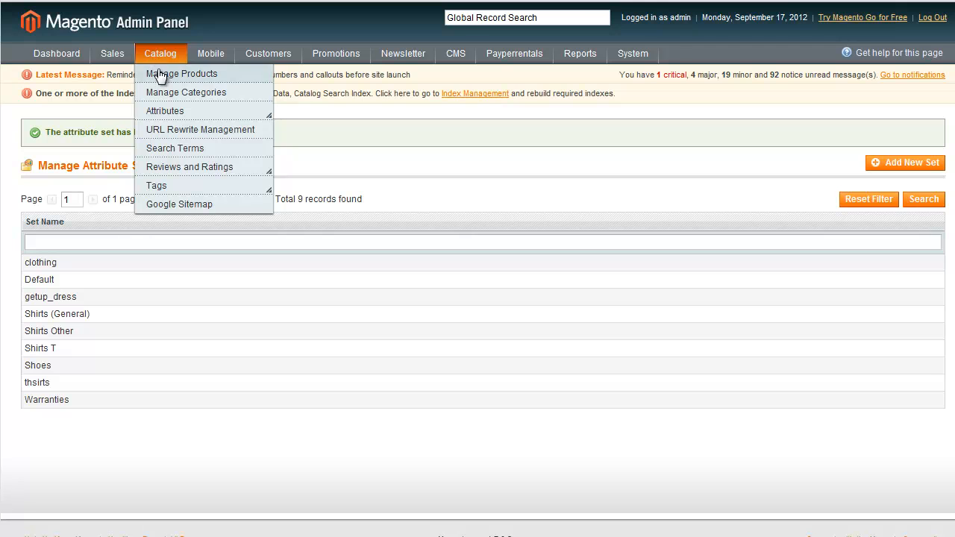
{"action": "left_click", "coordinate": [348, 389]}
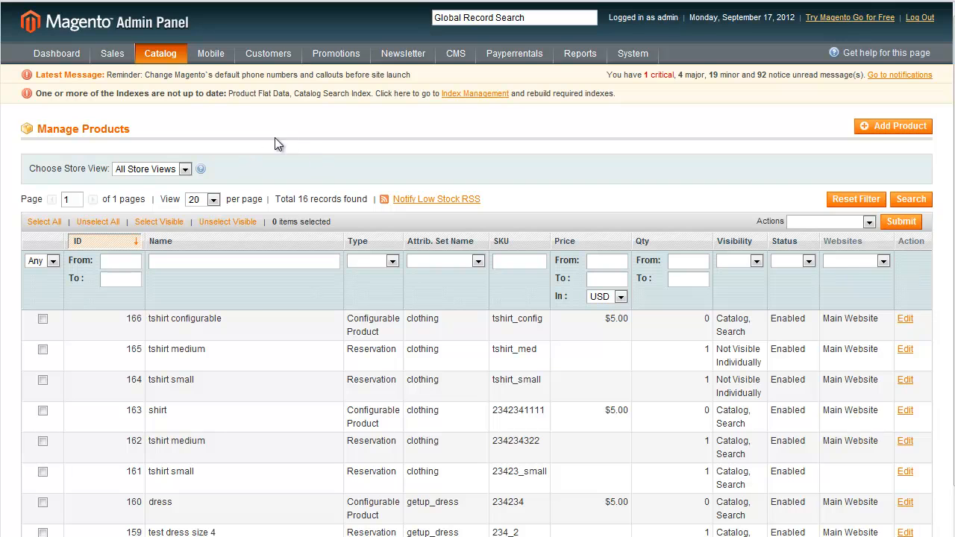
{"action": "left_click", "coordinate": [890, 130]}
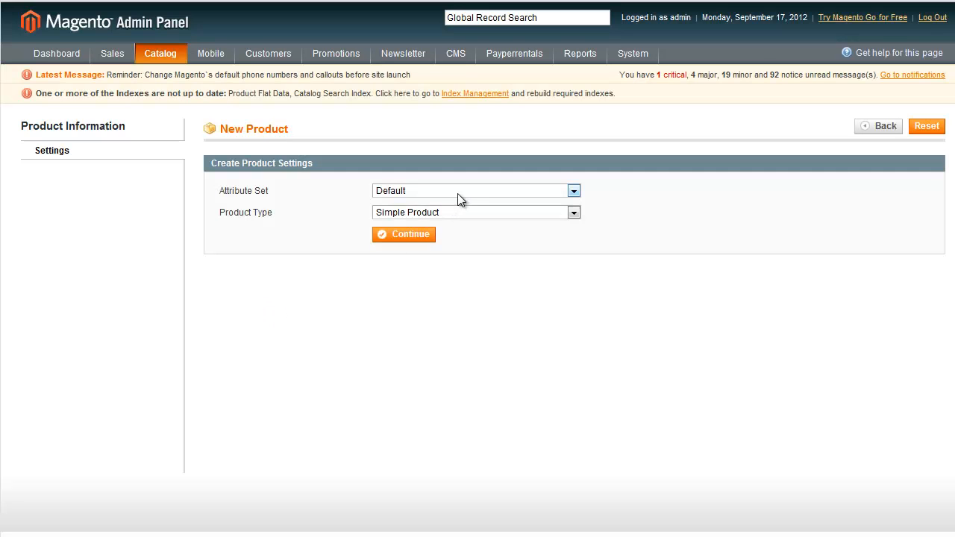
{"action": "left_click", "coordinate": [457, 193]}
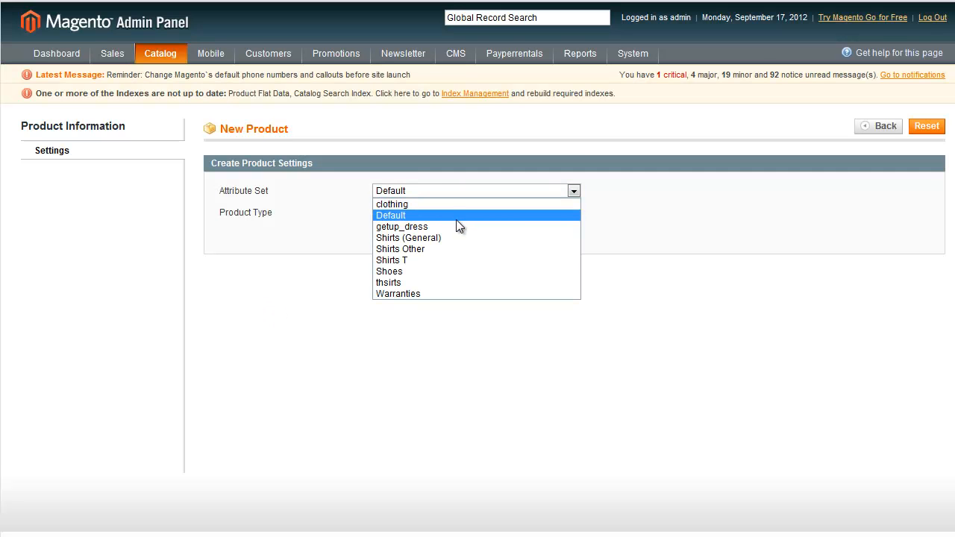
{"action": "left_click", "coordinate": [438, 282]}
{"action": "left_click", "coordinate": [448, 214]}
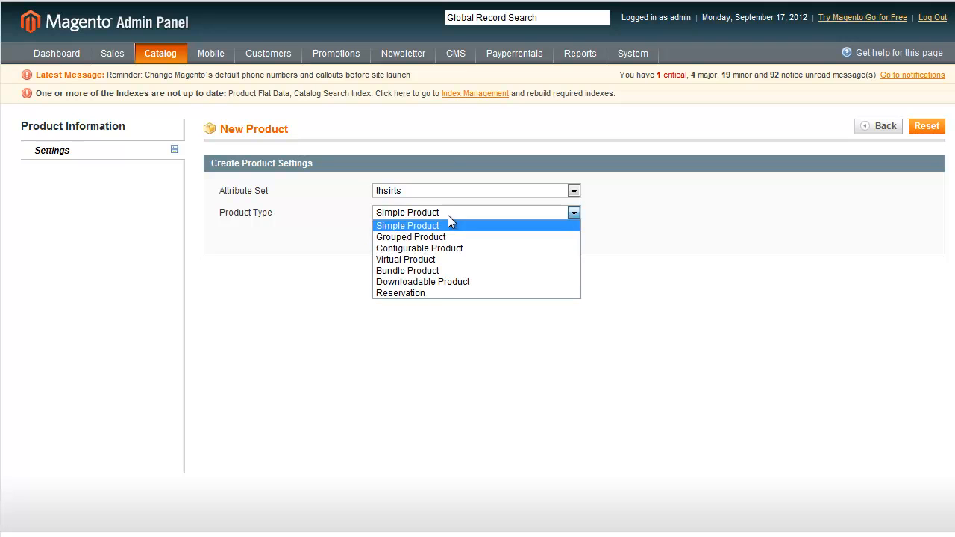
{"action": "left_click", "coordinate": [433, 290]}
{"action": "left_click", "coordinate": [404, 235]}
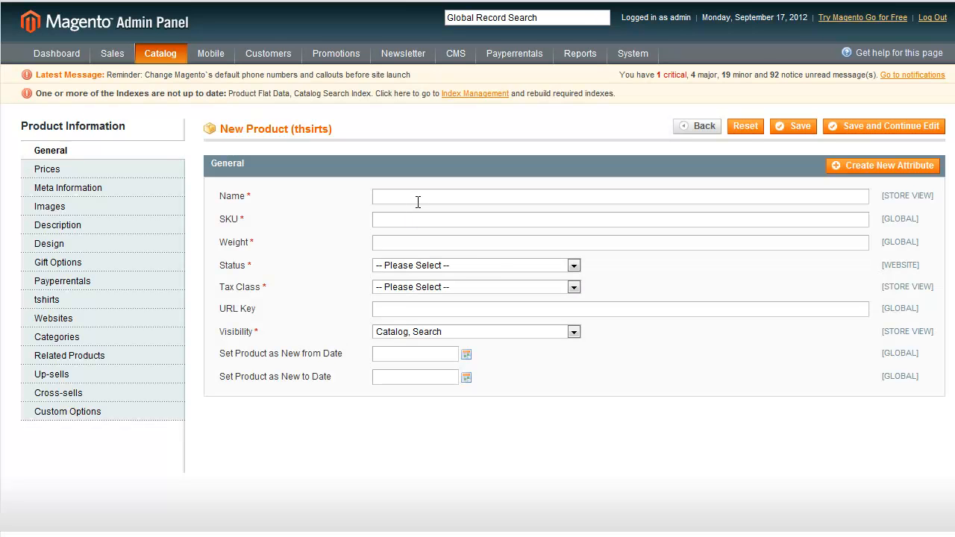
Enter tshirt small new as the product name, 234234666 as the SKU and 1 as the weight.
{"action": "type", "text": "tshirt small new"}
{"action": "left_click", "coordinate": [413, 218]}
{"action": "type", "text": "234234666"}
{"action": "left_click", "coordinate": [427, 242]}
{"action": "type", "text": "1"}
Set the product's status to Enabled, visibility to Not Visible Individually and tax class to None.
{"action": "left_click", "coordinate": [421, 270]}
{"action": "left_click", "coordinate": [422, 290]}
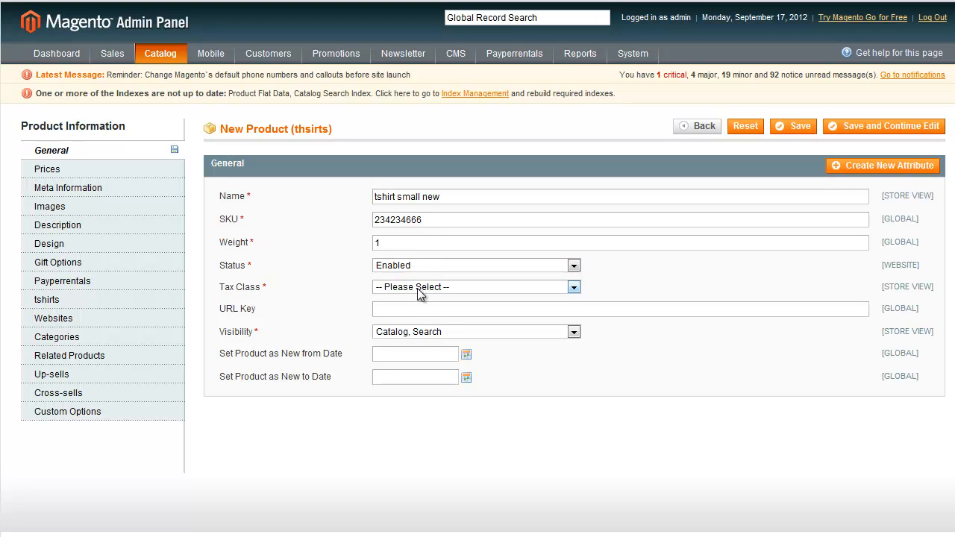
{"action": "left_click", "coordinate": [422, 332]}
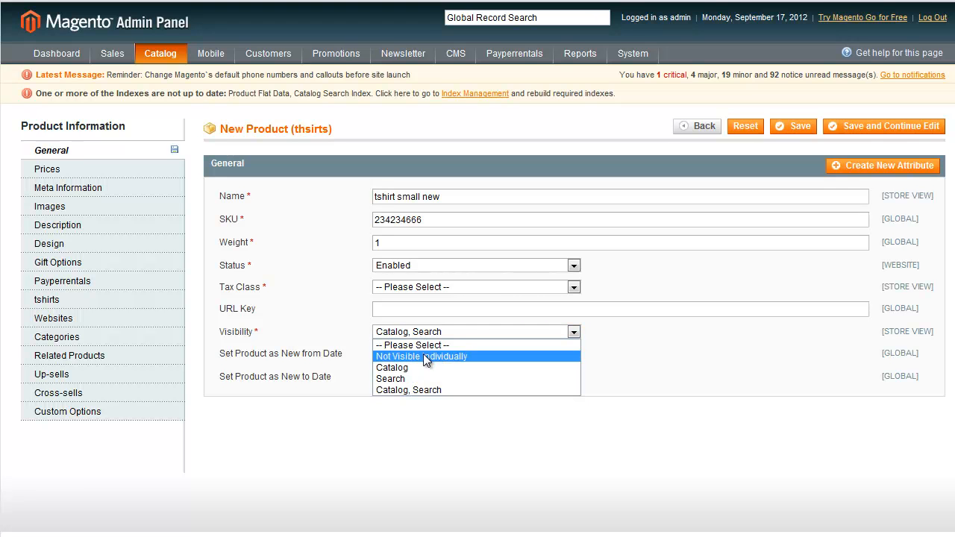
{"action": "left_click", "coordinate": [423, 356]}
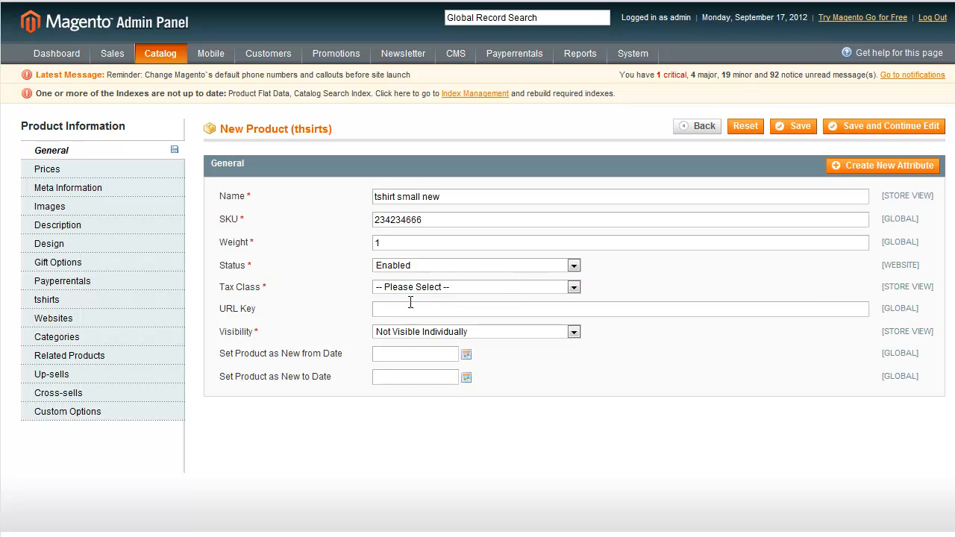
{"action": "left_click", "coordinate": [428, 289]}
{"action": "left_click", "coordinate": [426, 312]}
Enter test as both the description and the short description of the product.
{"action": "left_click", "coordinate": [101, 225]}
{"action": "left_click", "coordinate": [436, 231]}
{"action": "type", "text": "test"}
{"action": "left_click", "coordinate": [400, 374]}
{"action": "type", "text": "test"}
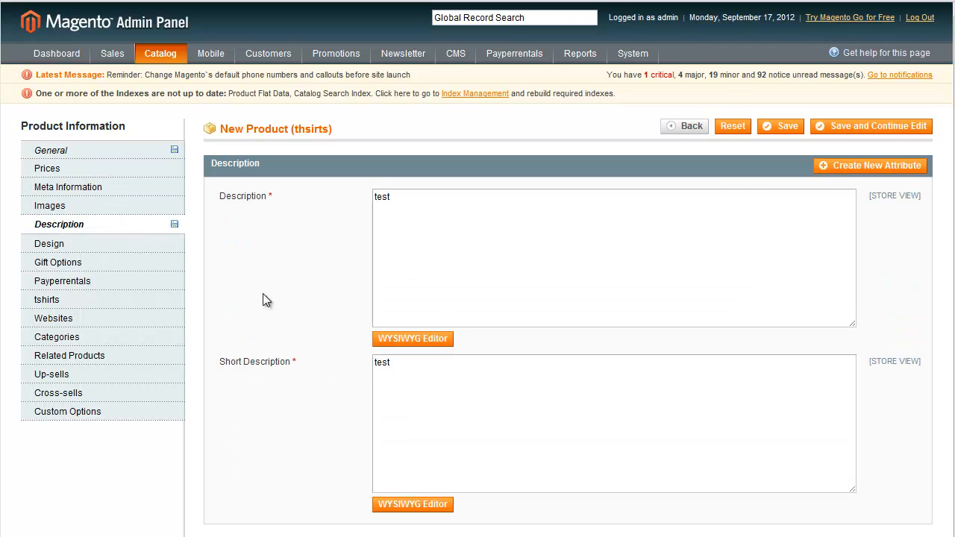
Add a Payperrentals pricing rule charging 5 for a period of 1 day.
{"action": "left_click", "coordinate": [128, 286]}
{"action": "scroll", "coordinate": [478, 326], "scroll_direction": "down", "scroll_amount": 3}
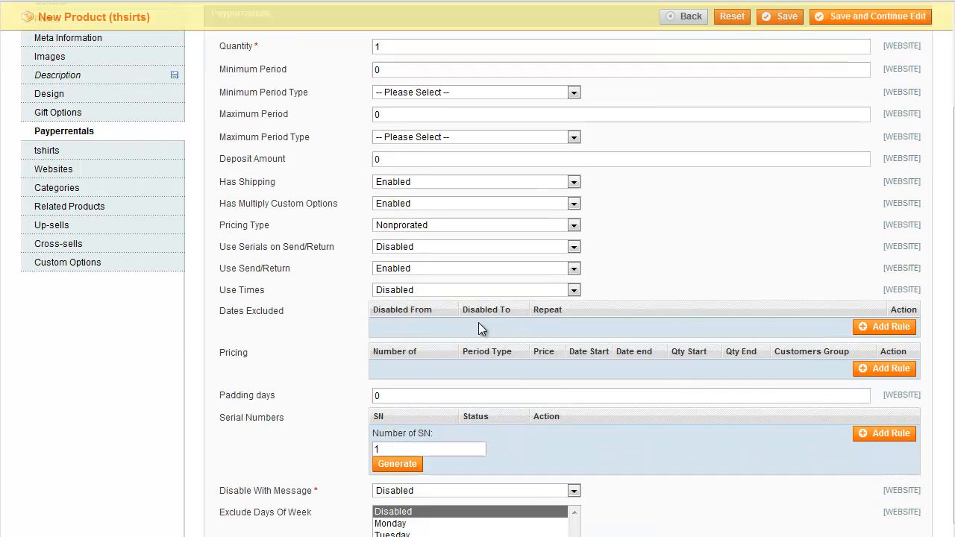
{"action": "left_click", "coordinate": [884, 368]}
{"action": "left_click", "coordinate": [449, 372]}
{"action": "left_click", "coordinate": [459, 399]}
{"action": "type", "text": "5"}
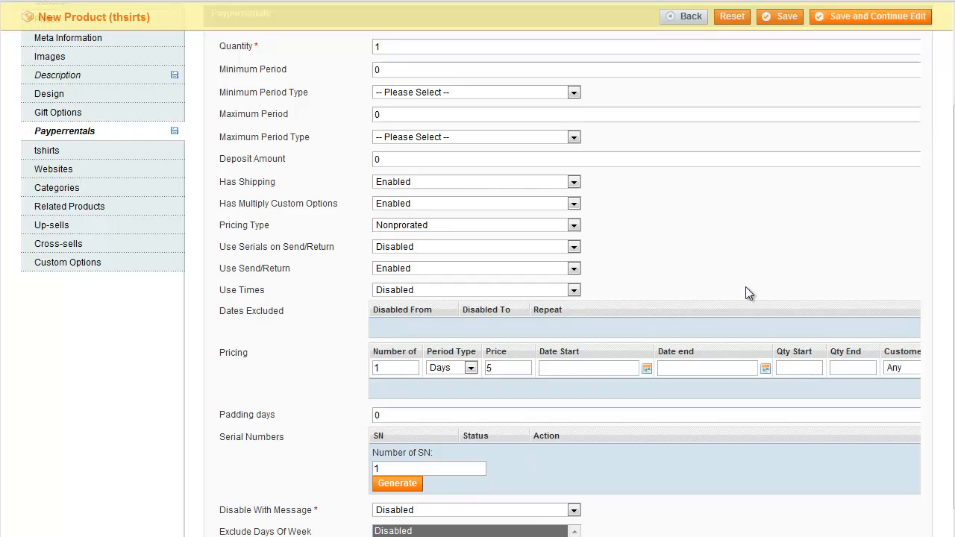
Set the product's tshirts attributes to size small and color Black.
{"action": "scroll", "coordinate": [746, 289], "scroll_direction": "up", "scroll_amount": 3}
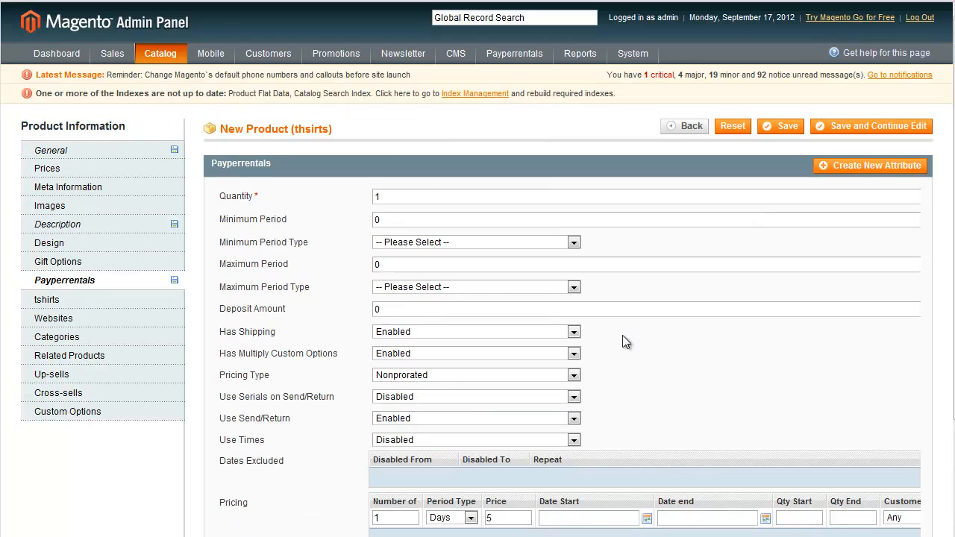
{"action": "left_click", "coordinate": [82, 301]}
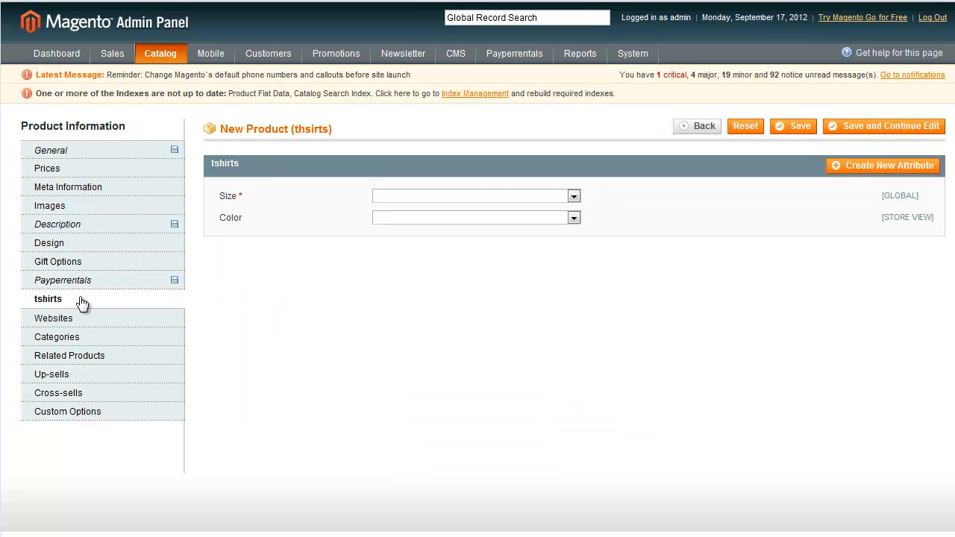
{"action": "left_click", "coordinate": [405, 195]}
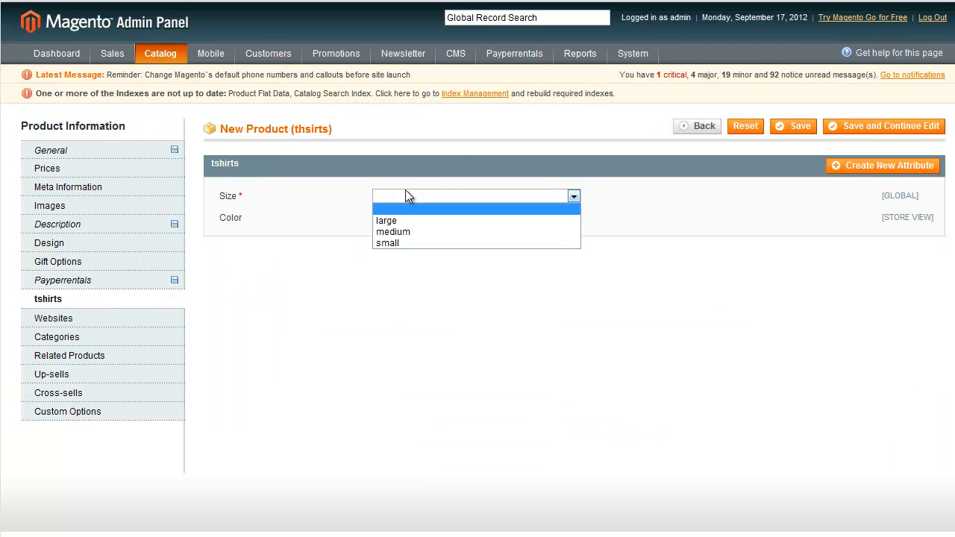
{"action": "left_click", "coordinate": [420, 243]}
{"action": "left_click", "coordinate": [531, 218]}
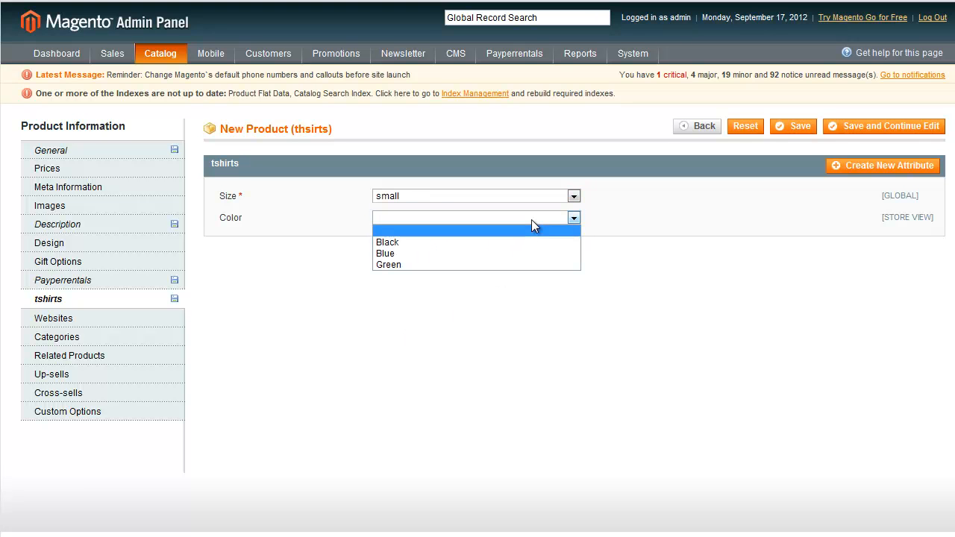
{"action": "left_click", "coordinate": [527, 241]}
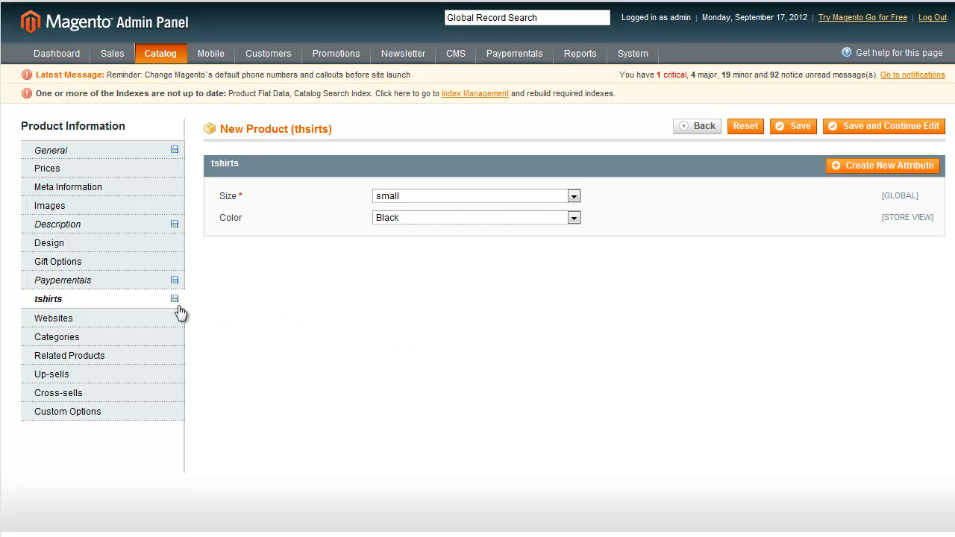
Assign the product to the website and the Blouses category under Womens, and save it.
{"action": "left_click", "coordinate": [126, 319]}
{"action": "left_click", "coordinate": [248, 193]}
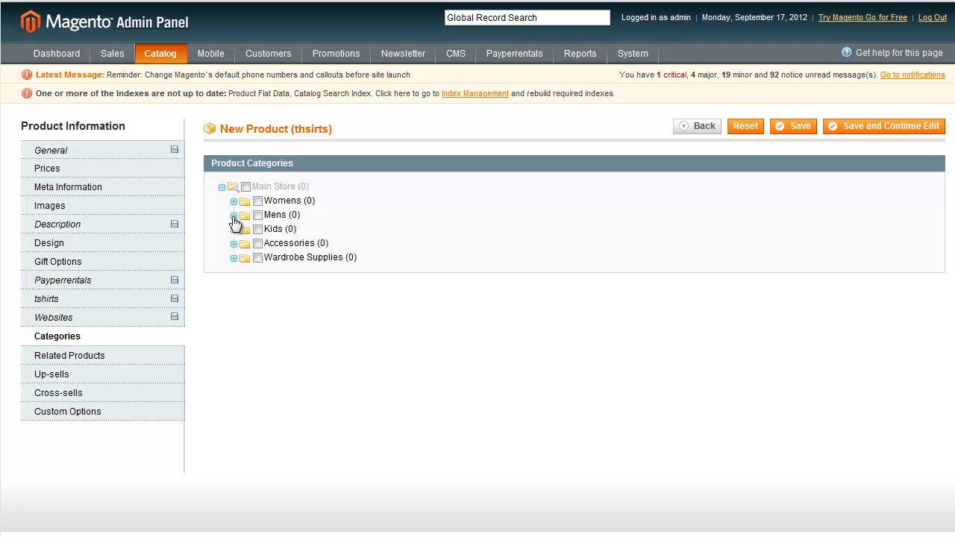
{"action": "left_click", "coordinate": [233, 201]}
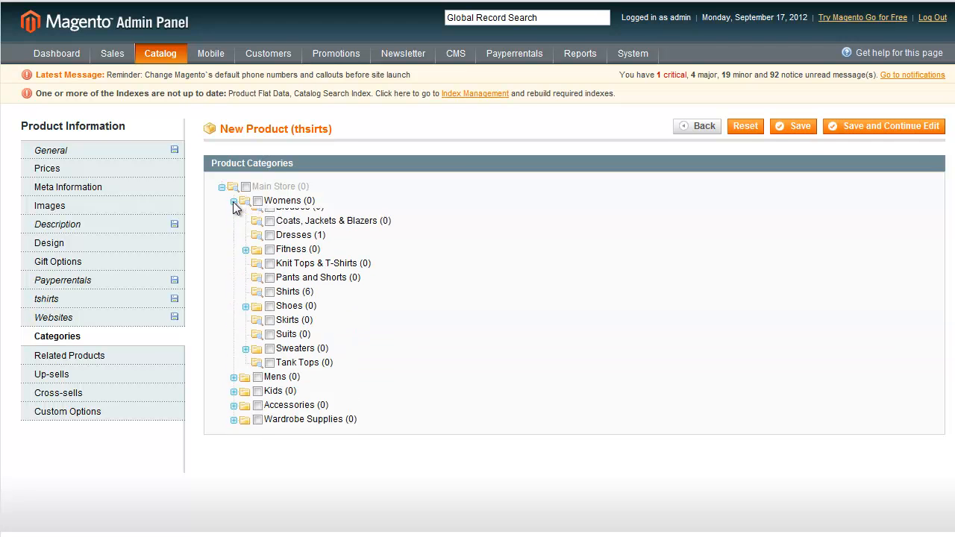
{"action": "left_click", "coordinate": [269, 216]}
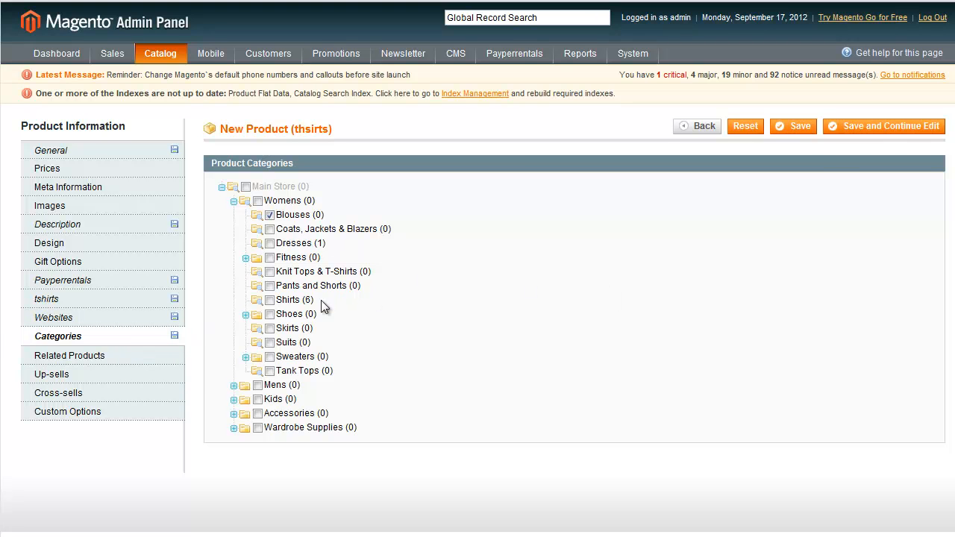
{"action": "left_click", "coordinate": [797, 129]}
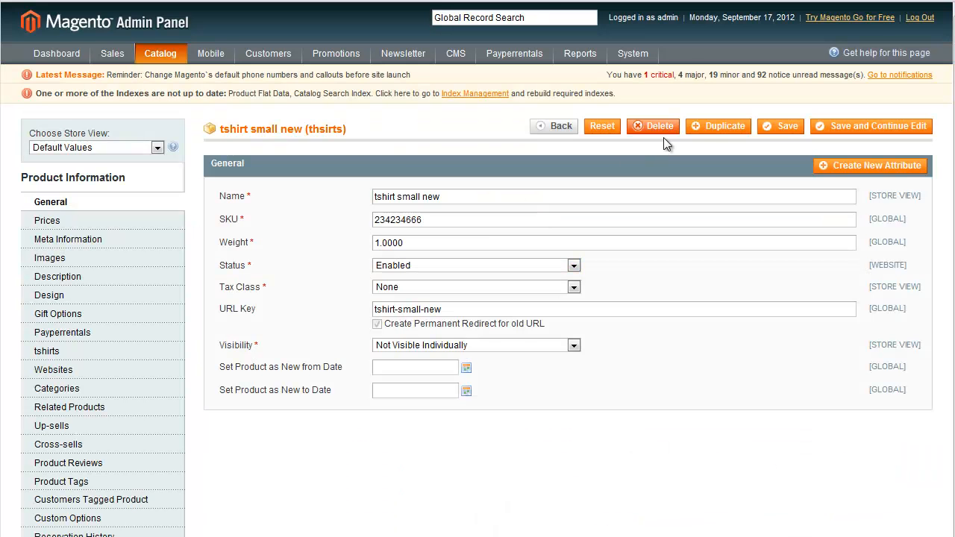
Duplicate the tshirt small new product and rename the copy as tshirt medium new.
{"action": "left_click", "coordinate": [722, 127]}
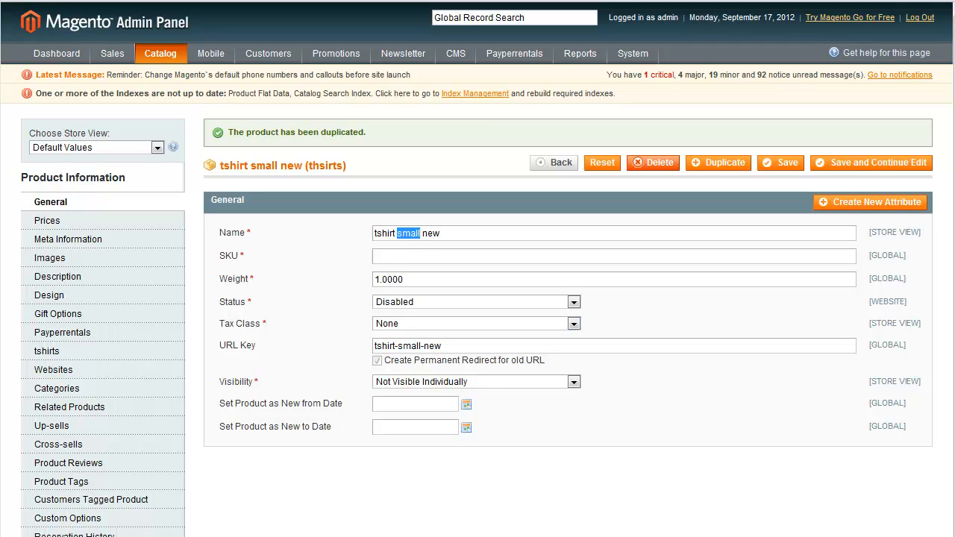
{"action": "type", "text": "medium"}
{"action": "key", "text": "Tab"}
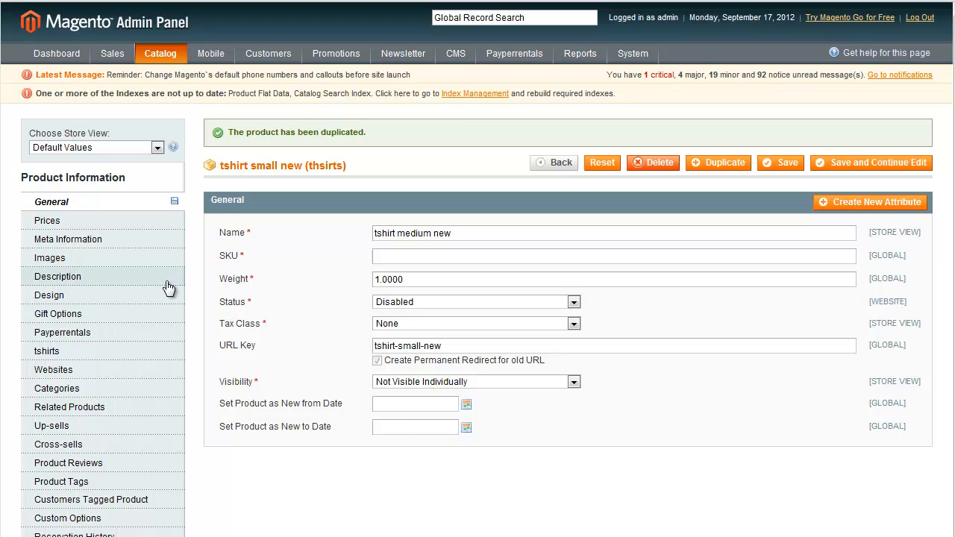
Add a Payperrentals pricing rule charging 5 for a period of 1 day to the tshirt medium new product.
{"action": "left_click", "coordinate": [125, 335]}
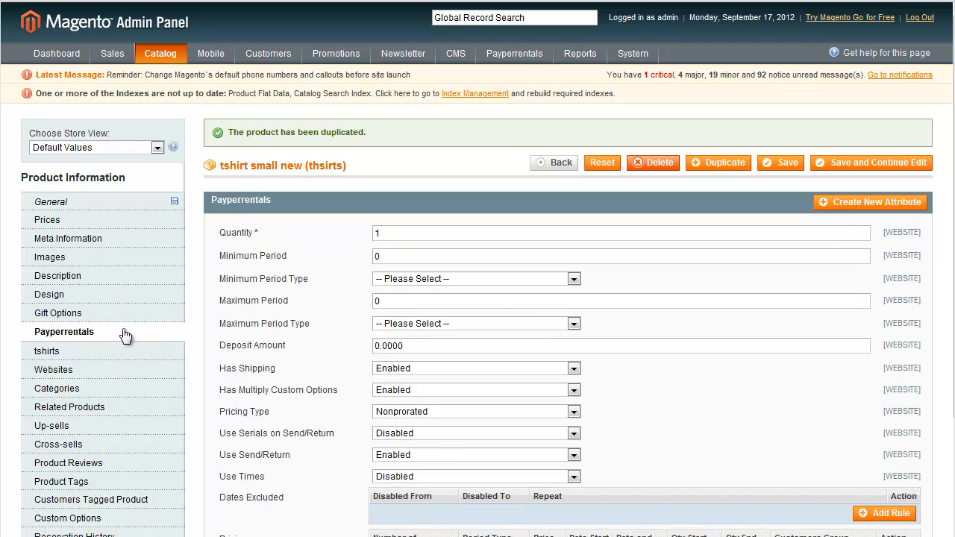
{"action": "scroll", "coordinate": [298, 351], "scroll_direction": "down", "scroll_amount": 2}
{"action": "left_click", "coordinate": [874, 483]}
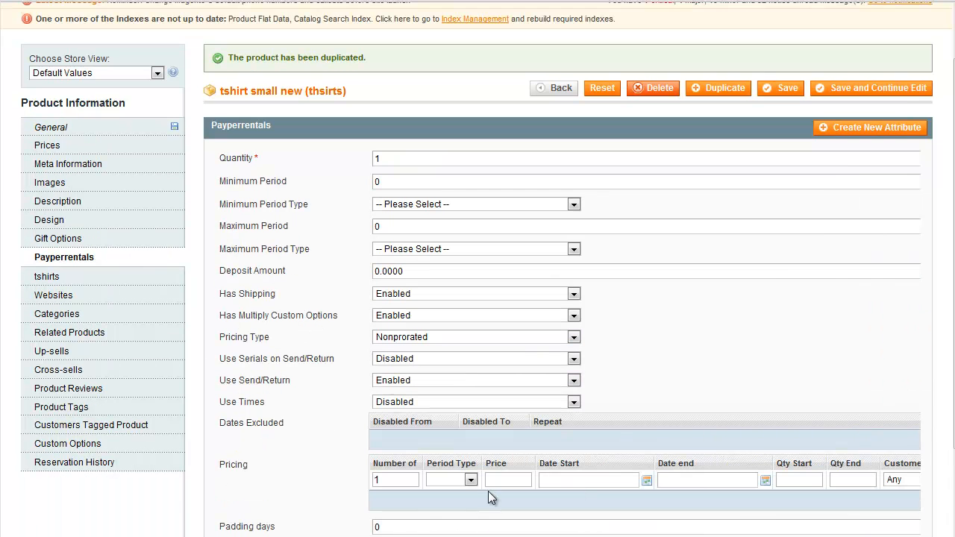
{"action": "left_click", "coordinate": [465, 483]}
{"action": "left_click", "coordinate": [458, 515]}
{"action": "left_click", "coordinate": [501, 482]}
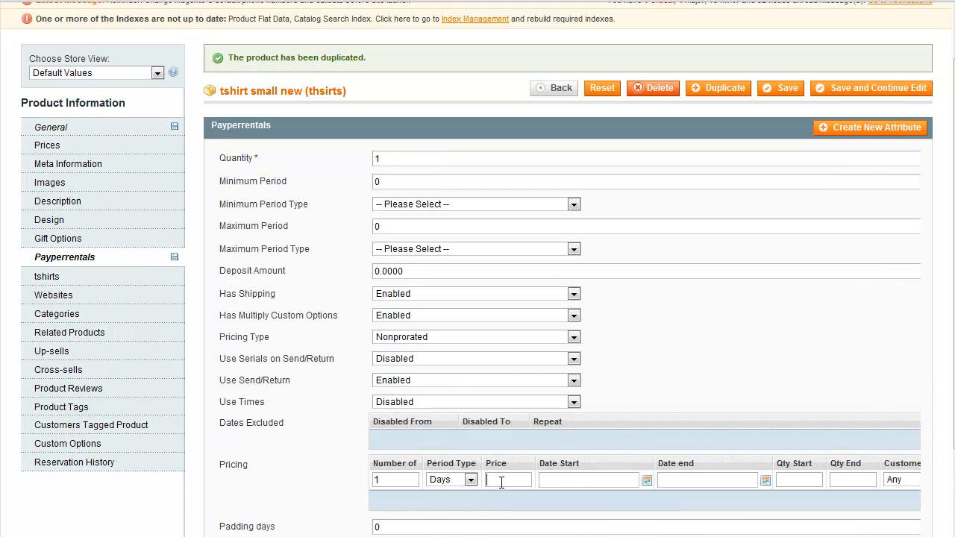
{"action": "type", "text": "5"}
Set the Size attribute of the duplicated product to medium and check its website assignment.
{"action": "scroll", "coordinate": [664, 363], "scroll_direction": "up", "scroll_amount": 2}
{"action": "left_click", "coordinate": [97, 351]}
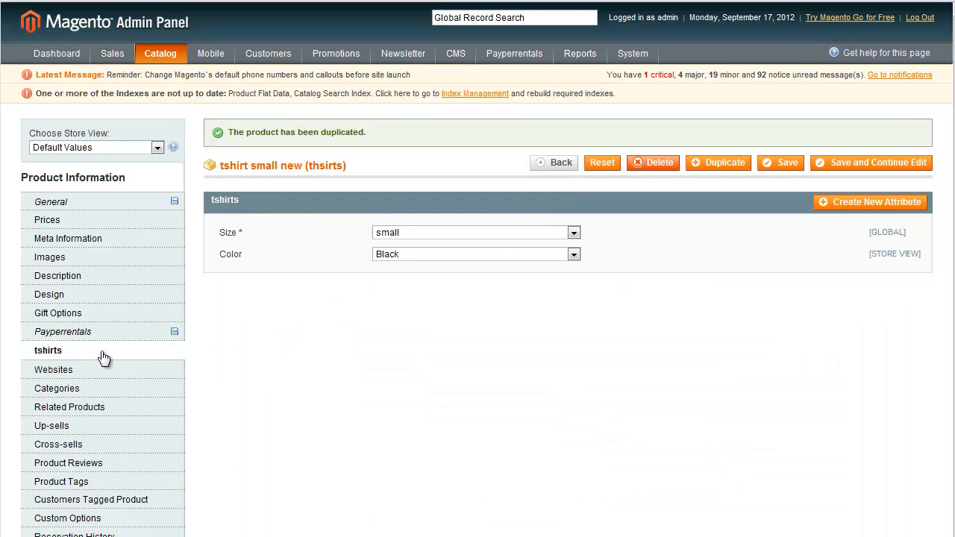
{"action": "left_click", "coordinate": [427, 238]}
{"action": "left_click", "coordinate": [427, 262]}
{"action": "left_click", "coordinate": [155, 377]}
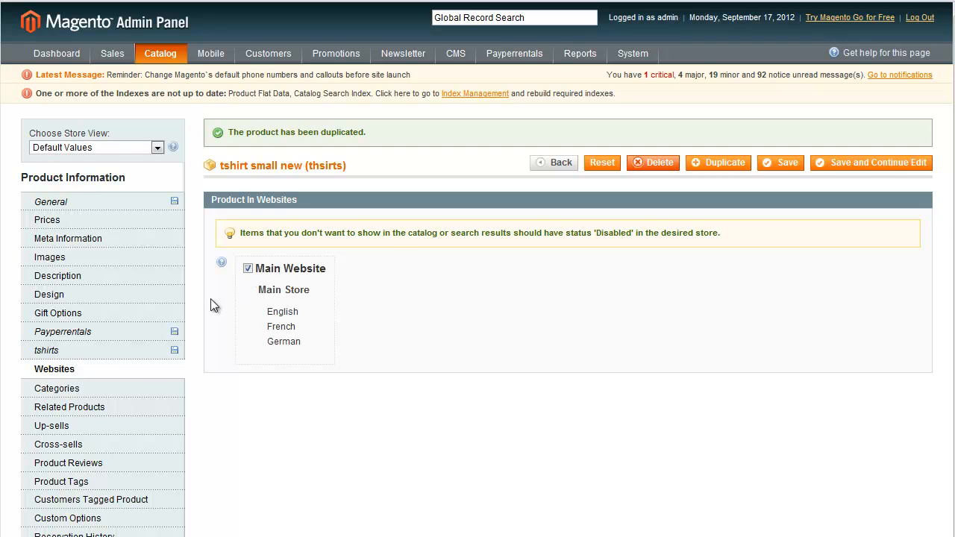
Give the tshirt medium new product the SKU 5366 and save it.
{"action": "left_click", "coordinate": [88, 203]}
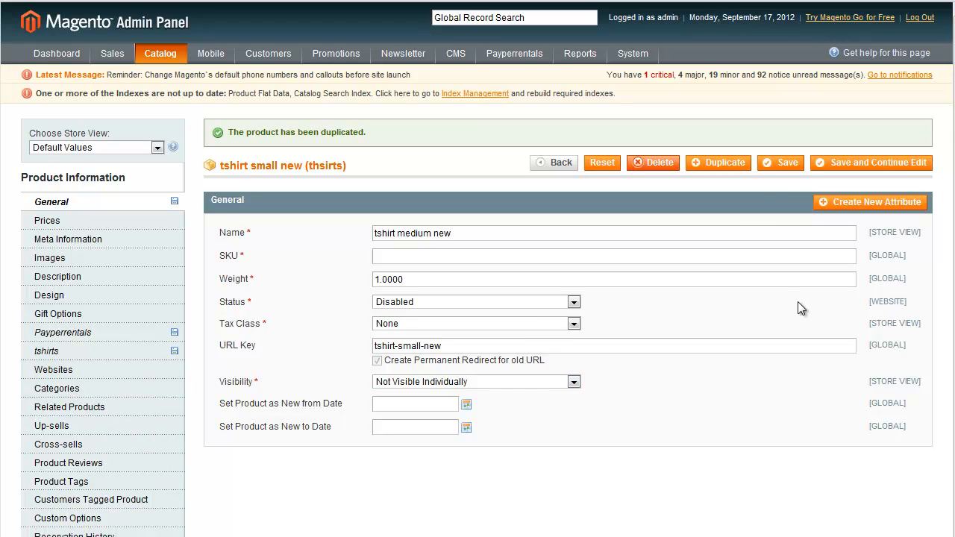
{"action": "left_click", "coordinate": [775, 164]}
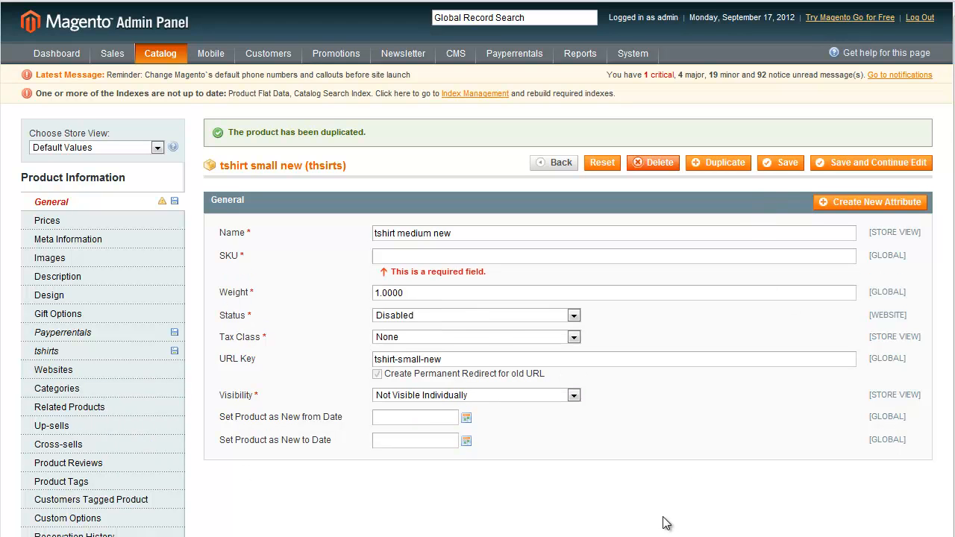
{"action": "type", "text": "5366"}
{"action": "key", "text": "Return"}
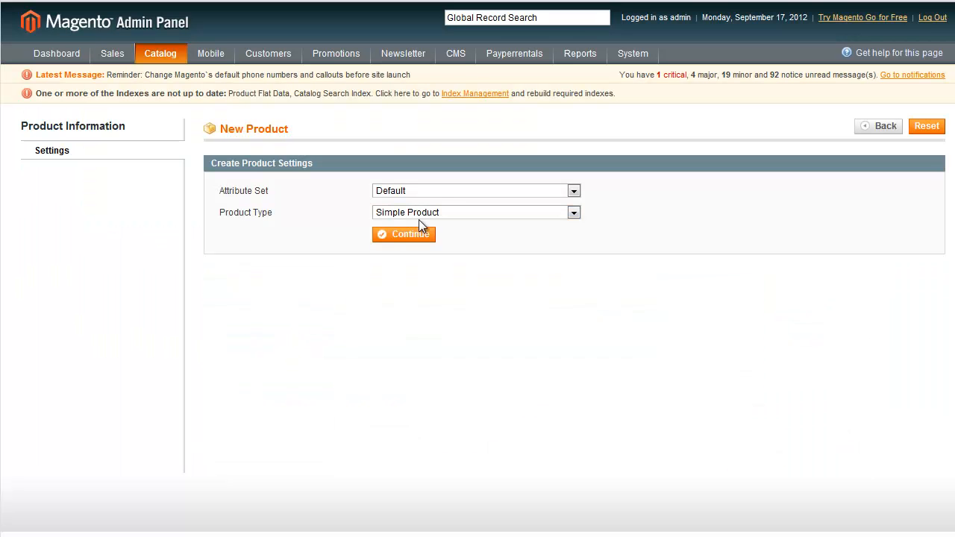
{"action": "left_click", "coordinate": [434, 191]}
{"action": "left_click", "coordinate": [435, 201]}
{"action": "left_click", "coordinate": [434, 213]}
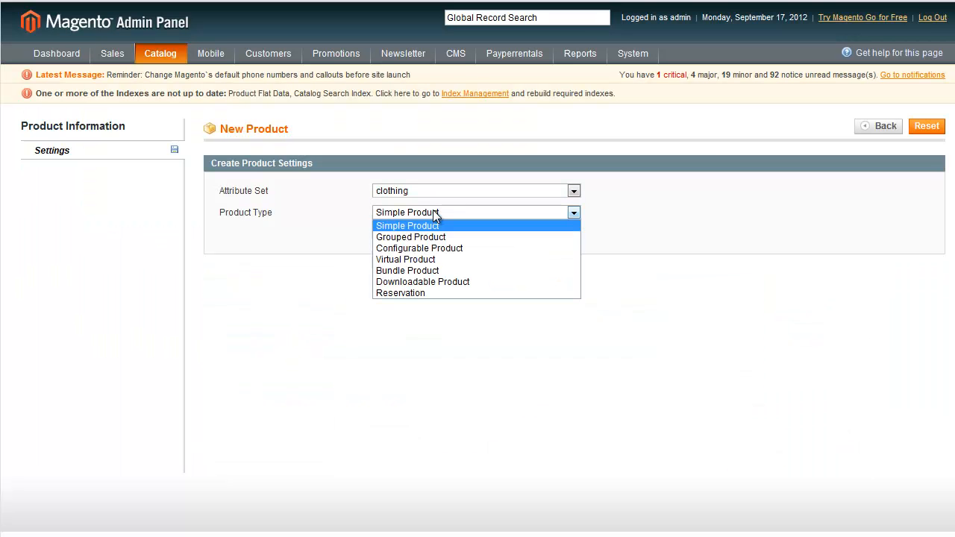
{"action": "left_click", "coordinate": [435, 247]}
{"action": "left_click", "coordinate": [406, 235]}
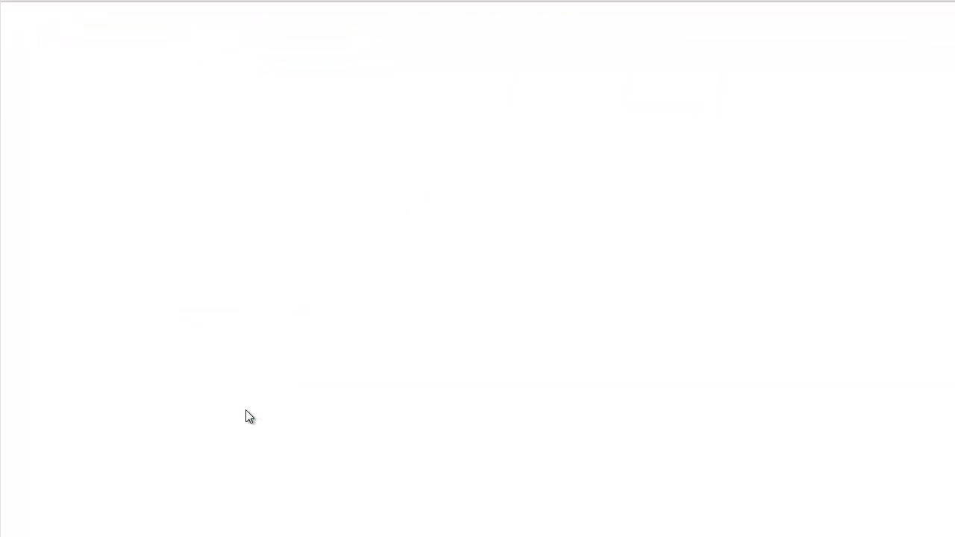
{"action": "left_click", "coordinate": [376, 304]}
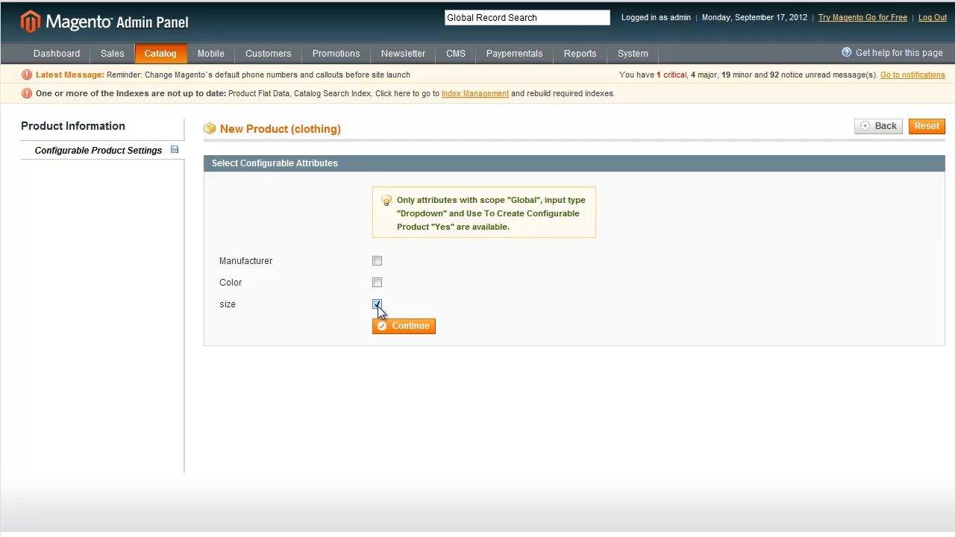
{"action": "left_click", "coordinate": [423, 334]}
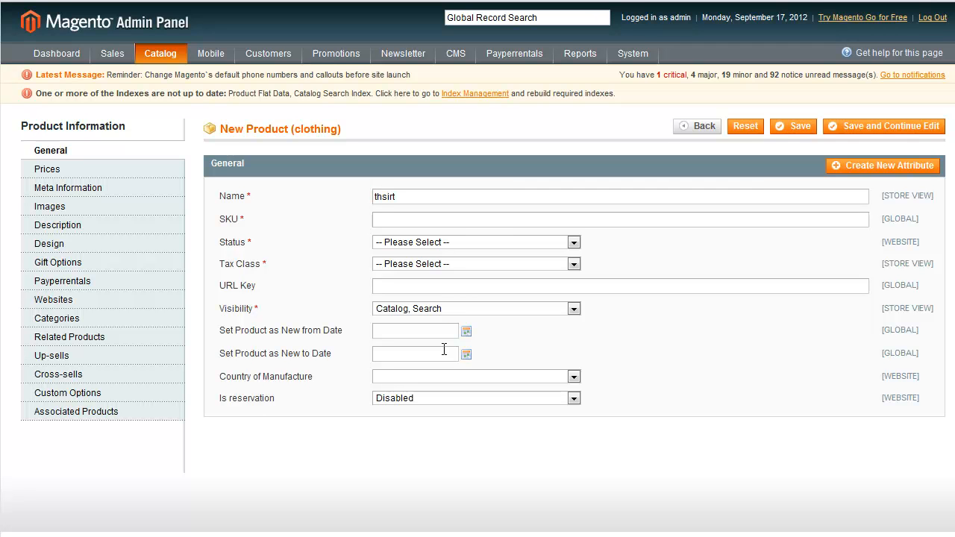
{"action": "left_click", "coordinate": [413, 222]}
{"action": "type", "text": "345666"}
{"action": "left_click", "coordinate": [413, 245]}
{"action": "left_click", "coordinate": [412, 266]}
{"action": "left_click", "coordinate": [413, 265]}
{"action": "left_click", "coordinate": [414, 286]}
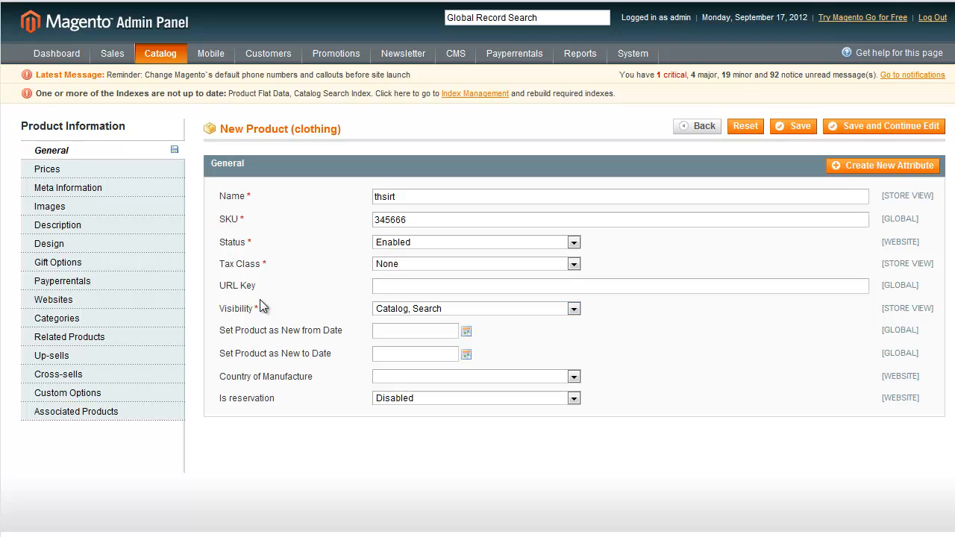
{"action": "left_click", "coordinate": [100, 176]}
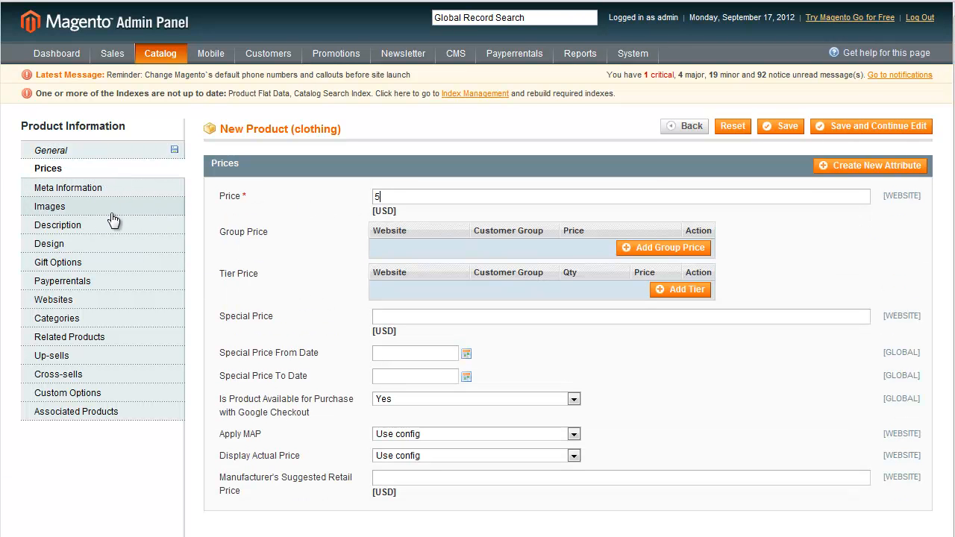
{"action": "left_click", "coordinate": [102, 282]}
{"action": "scroll", "coordinate": [703, 383], "scroll_direction": "down", "scroll_amount": 2}
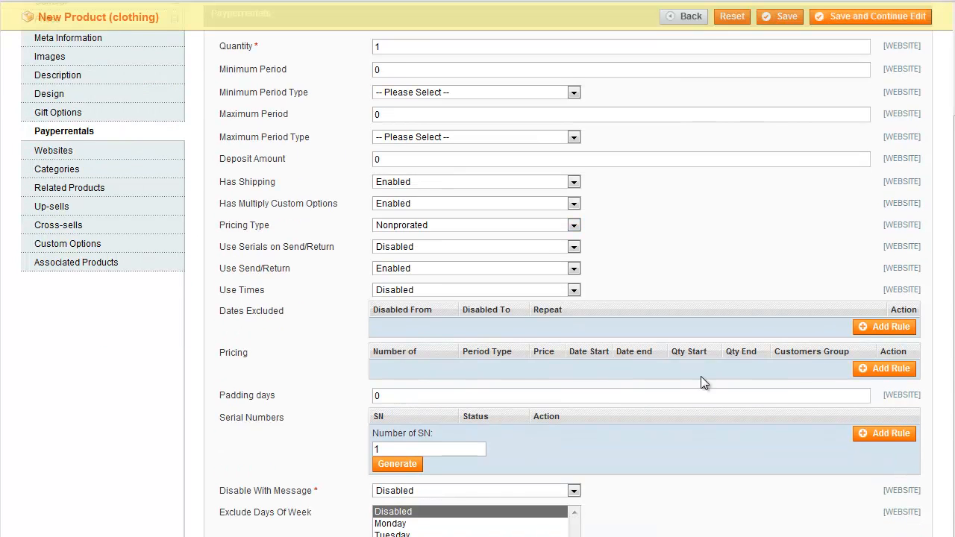
{"action": "scroll", "coordinate": [580, 330], "scroll_direction": "up", "scroll_amount": 2}
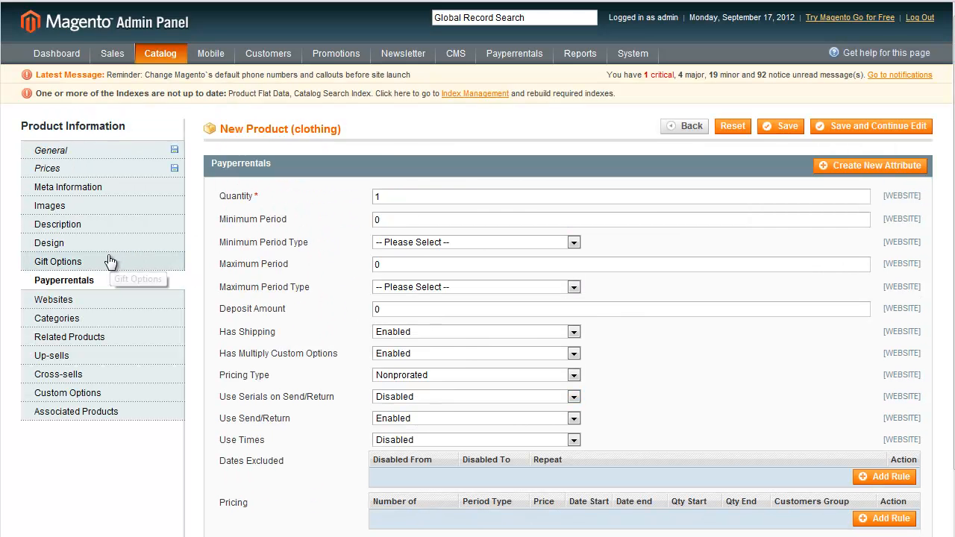
{"action": "left_click", "coordinate": [89, 318]}
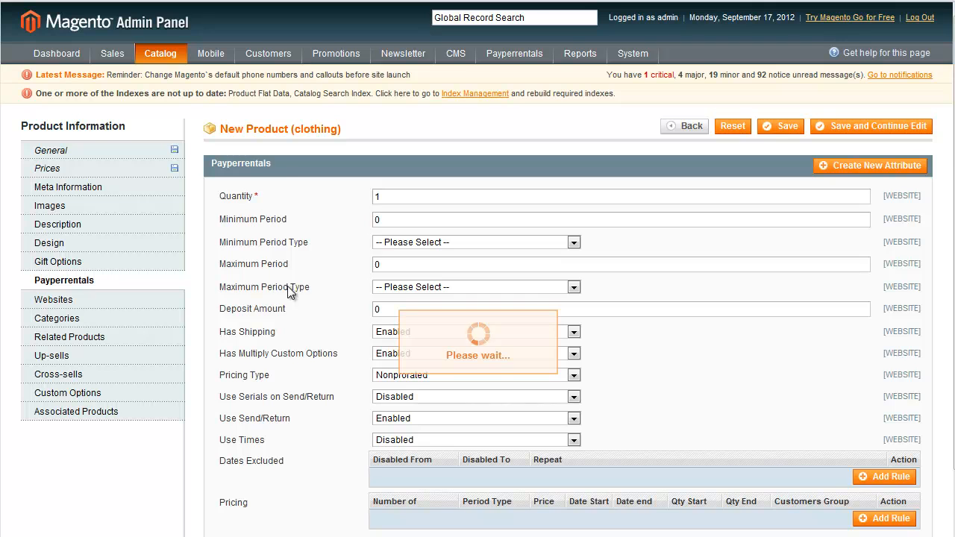
{"action": "left_click", "coordinate": [234, 202]}
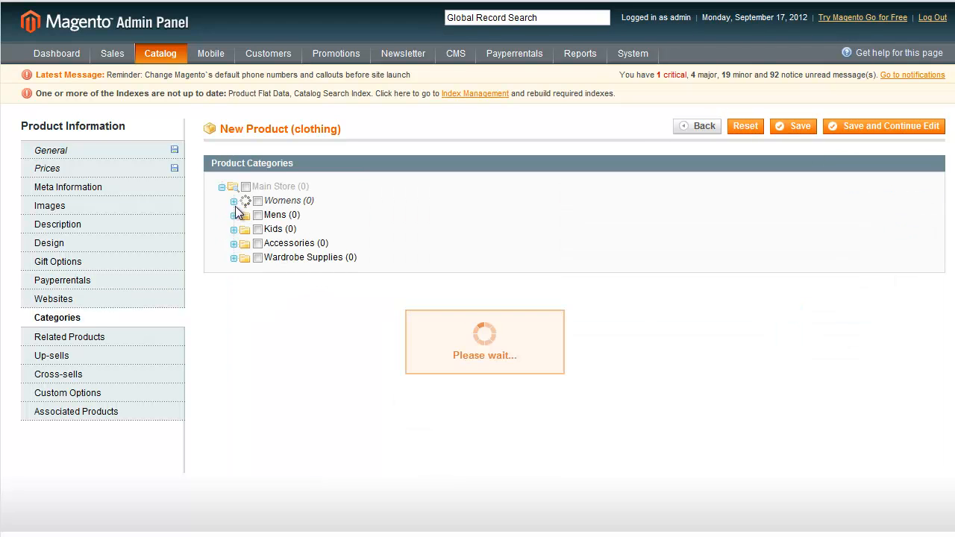
{"action": "left_click", "coordinate": [269, 214]}
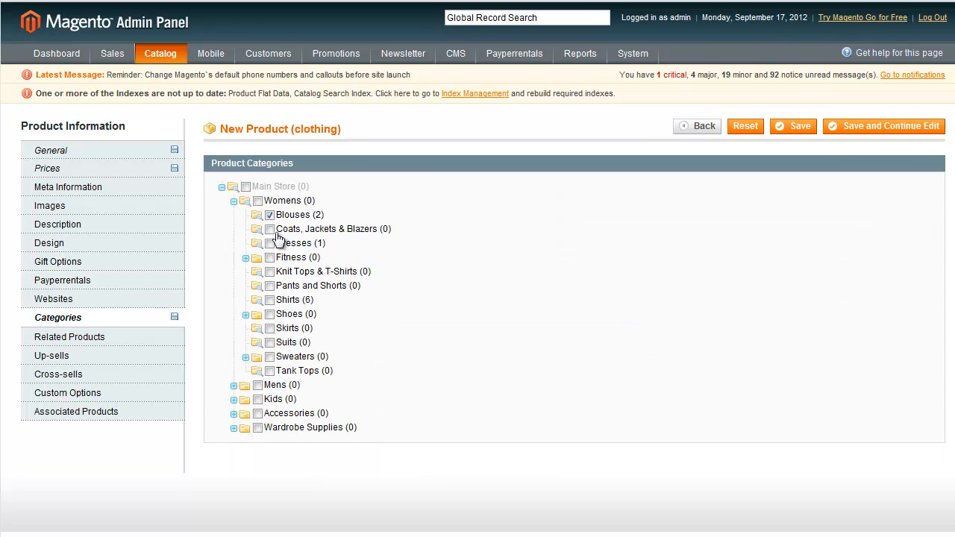
{"action": "left_click", "coordinate": [139, 413]}
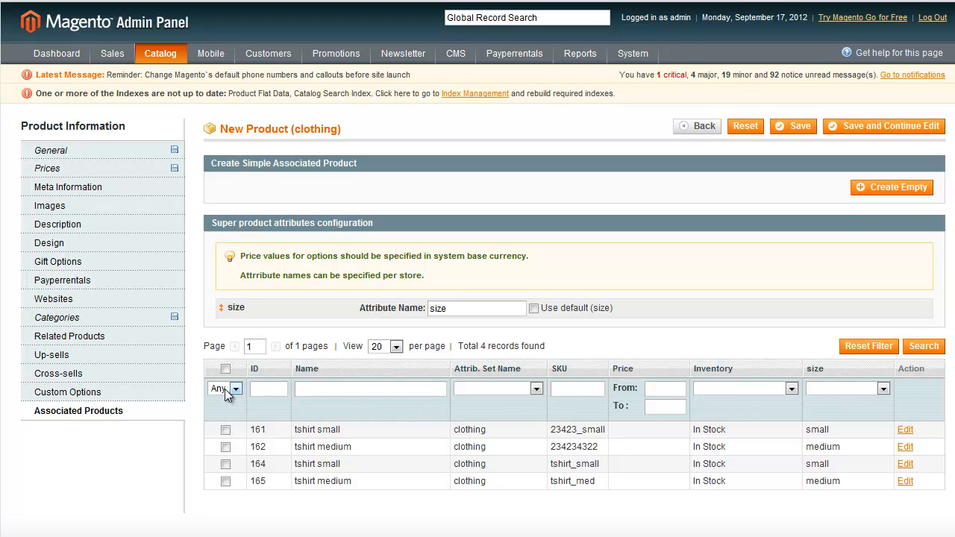
{"action": "left_click", "coordinate": [925, 346]}
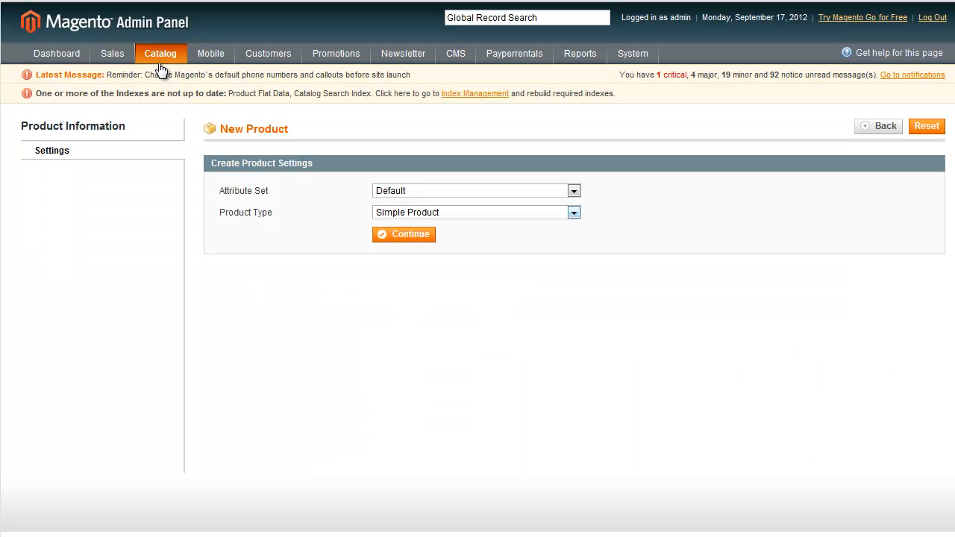
Start a new configurable product with the thsirts attribute set and Size as its configurable attribute.
{"action": "left_click", "coordinate": [531, 191]}
{"action": "key", "text": "Down"}
{"action": "key", "text": "Down"}
{"action": "key", "text": "Down"}
{"action": "key", "text": "Down"}
{"action": "key", "text": "Down"}
{"action": "key", "text": "Down"}
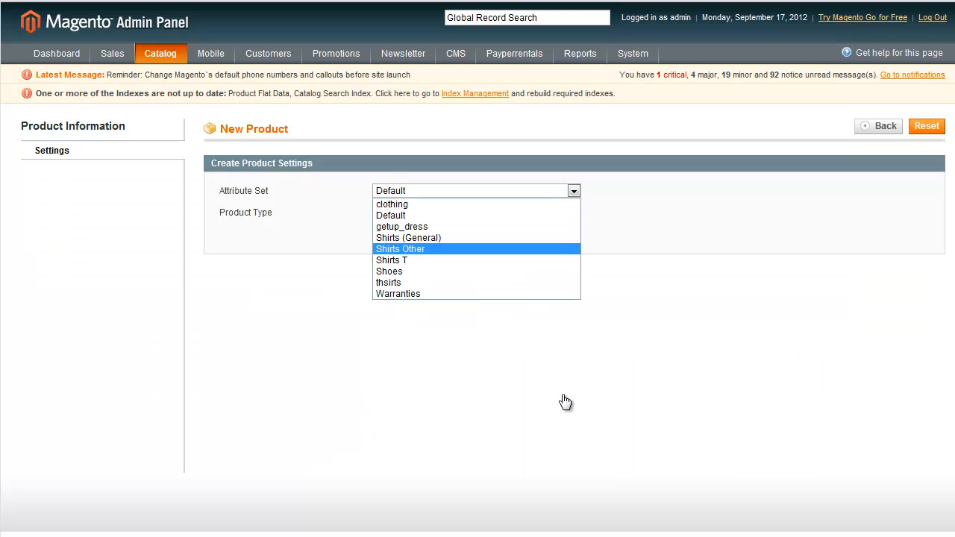
{"action": "key", "text": "Return"}
{"action": "key", "text": "Tab"}
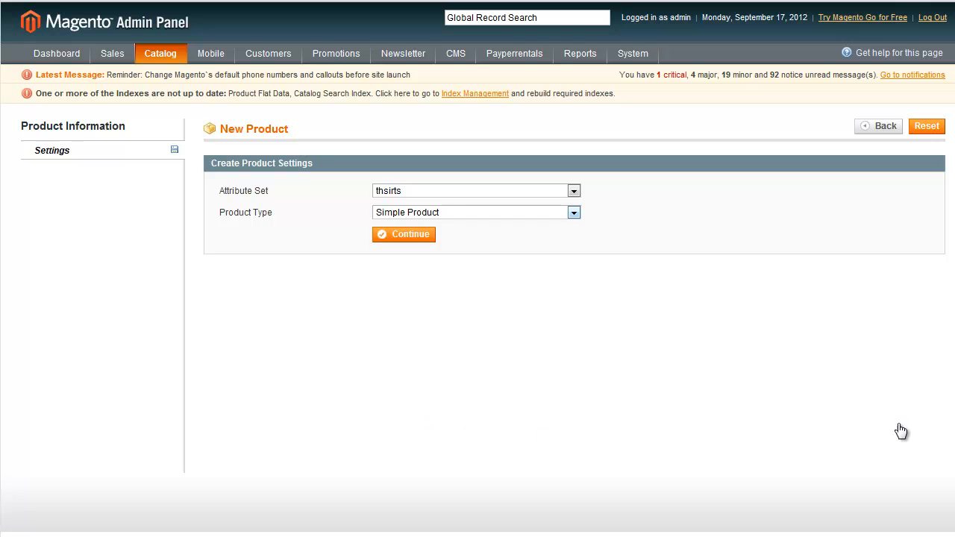
{"action": "key", "text": "alt+Down"}
{"action": "key", "text": "Down"}
{"action": "key", "text": "Down"}
{"action": "key", "text": "Return"}
{"action": "key", "text": "Tab"}
{"action": "key", "text": "space"}
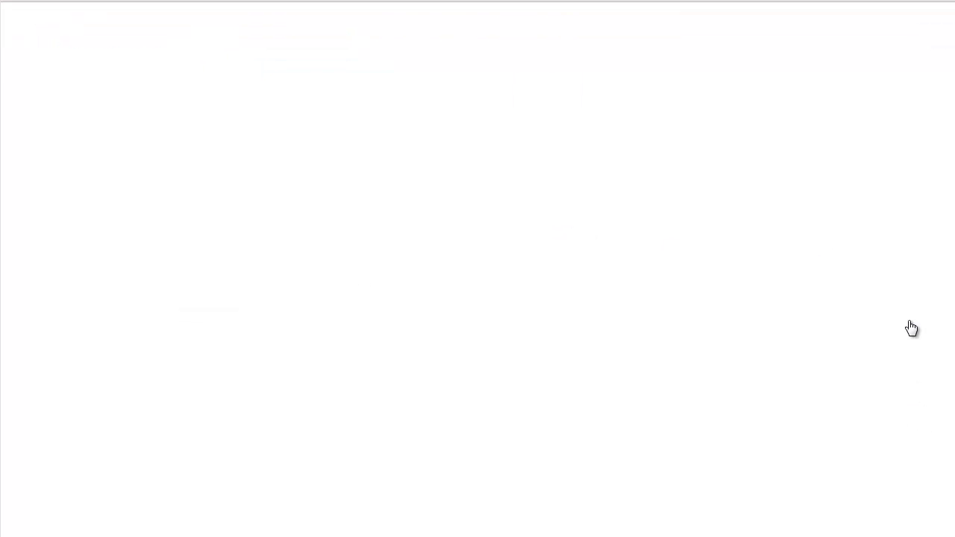
{"action": "key", "text": "space"}
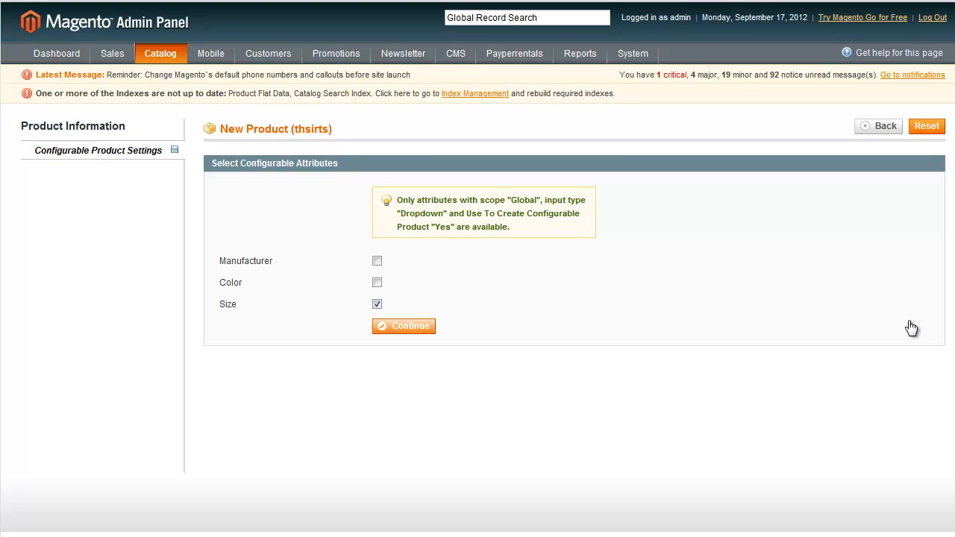
{"action": "key", "text": "space"}
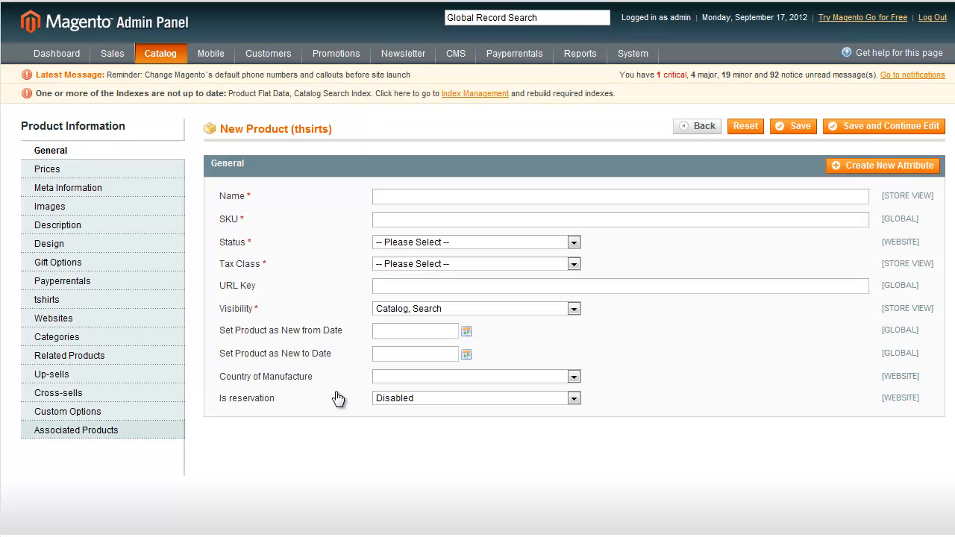
Name the configurable product blouse black and give it the SKU 11111.
{"action": "type", "text": "t"}
{"action": "key", "text": "BackSpace"}
{"action": "type", "text": "blouse"}
{"action": "key", "text": "Tab"}
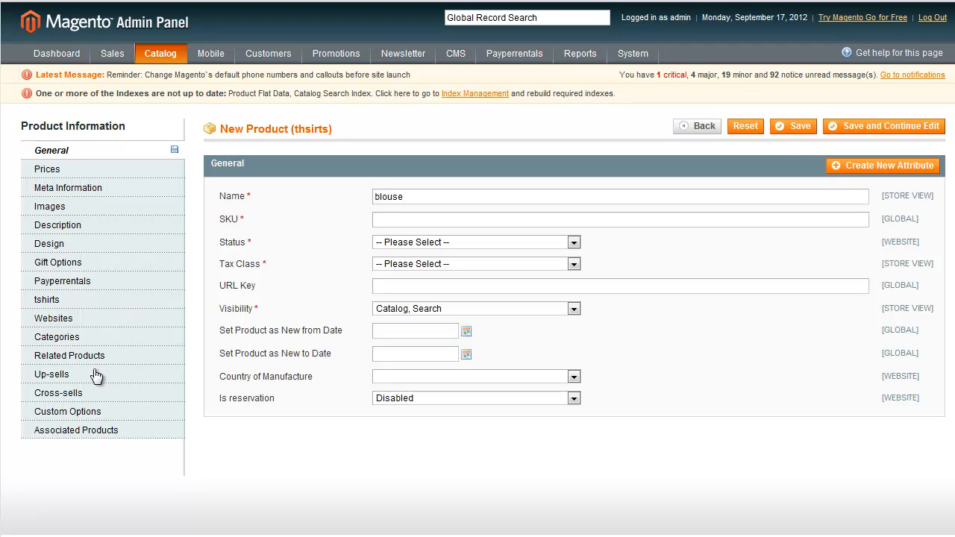
{"action": "type", "text": "black"}
{"action": "key", "text": "Tab"}
{"action": "type", "text": "11111"}
Set the configurable product's status to Enabled and its tax class to None.
{"action": "key", "text": "Tab"}
{"action": "key", "text": "alt+Down"}
{"action": "key", "text": "Down"}
{"action": "key", "text": "Return"}
{"action": "key", "text": "Tab"}
{"action": "key", "text": "alt+Down"}
{"action": "key", "text": "Down"}
{"action": "key", "text": "Return"}
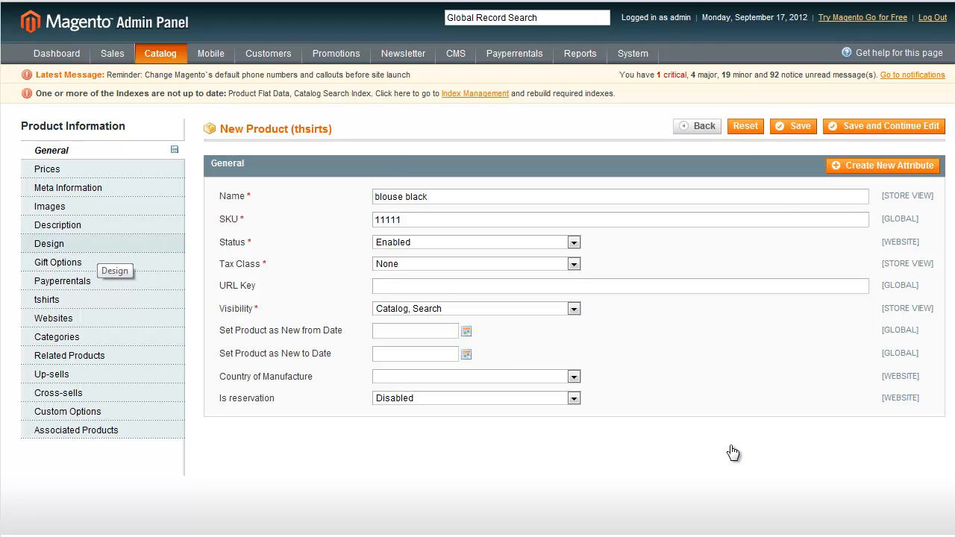
Associate tshirt small new and tshirt medium new with the configurable product, using the default Size attribute name.
{"action": "left_click", "coordinate": [82, 281]}
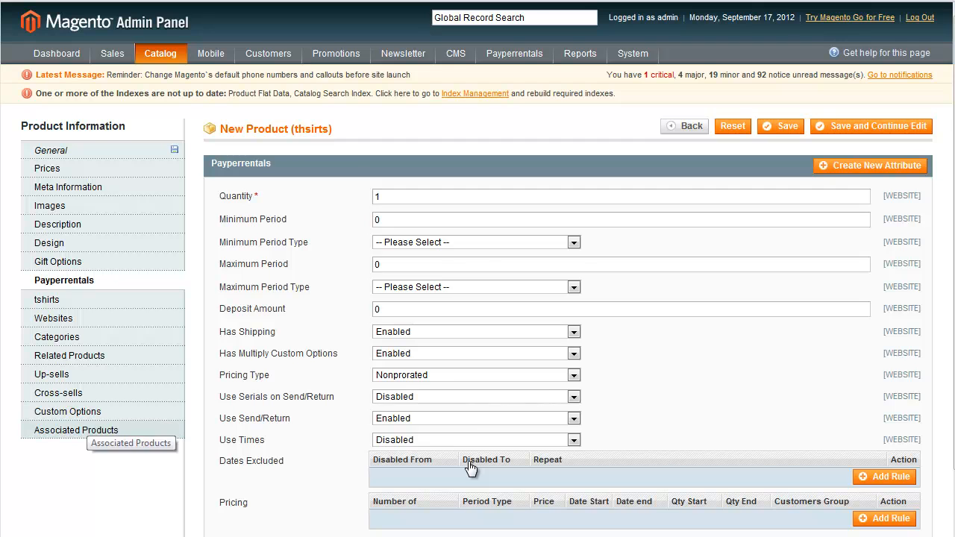
{"action": "left_click", "coordinate": [82, 430]}
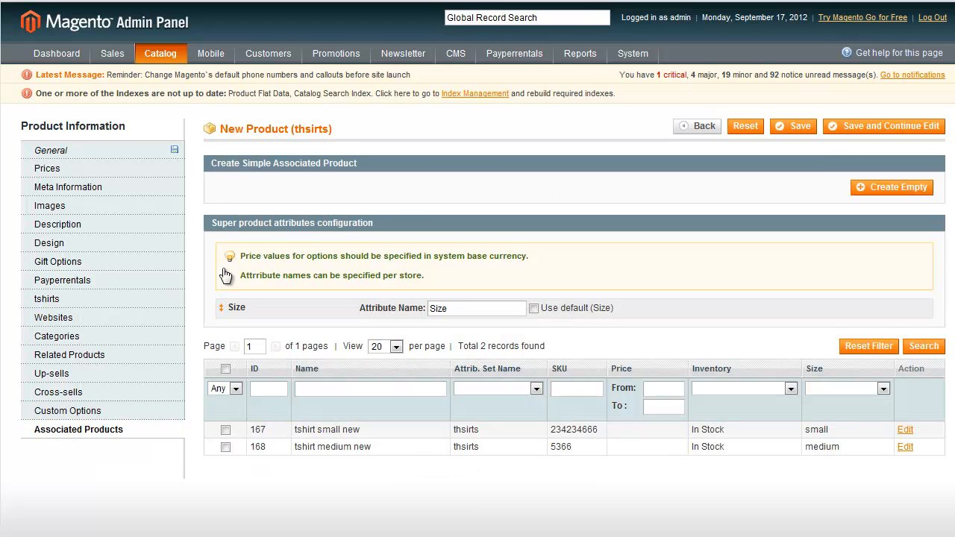
{"action": "left_click", "coordinate": [225, 429]}
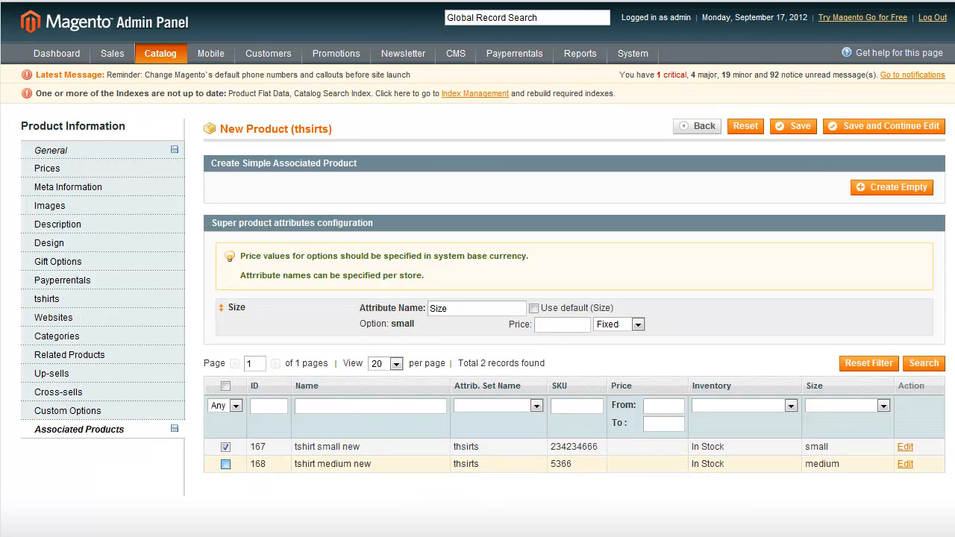
{"action": "left_click", "coordinate": [225, 464]}
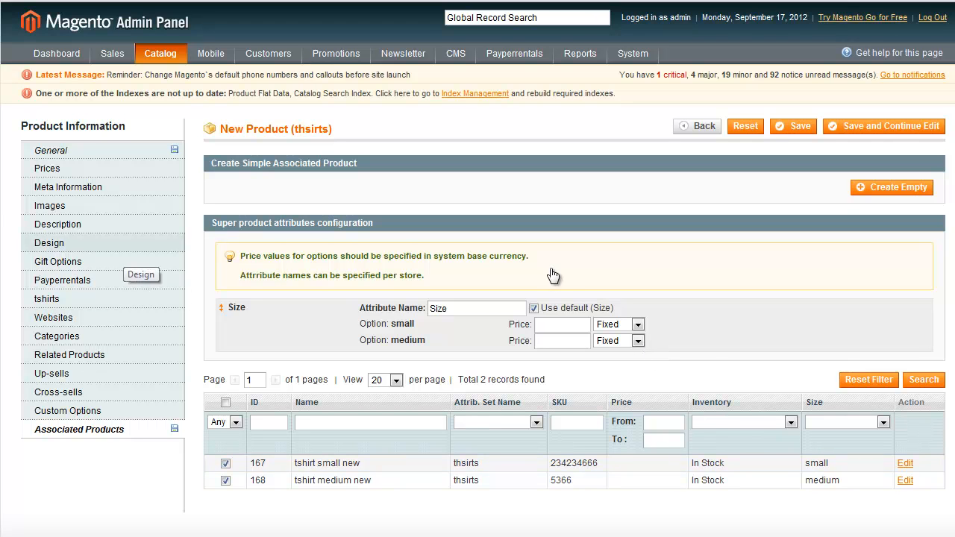
Assign the configurable product to Main Website and to the Blouses category under Womens.
{"action": "left_click", "coordinate": [53, 317]}
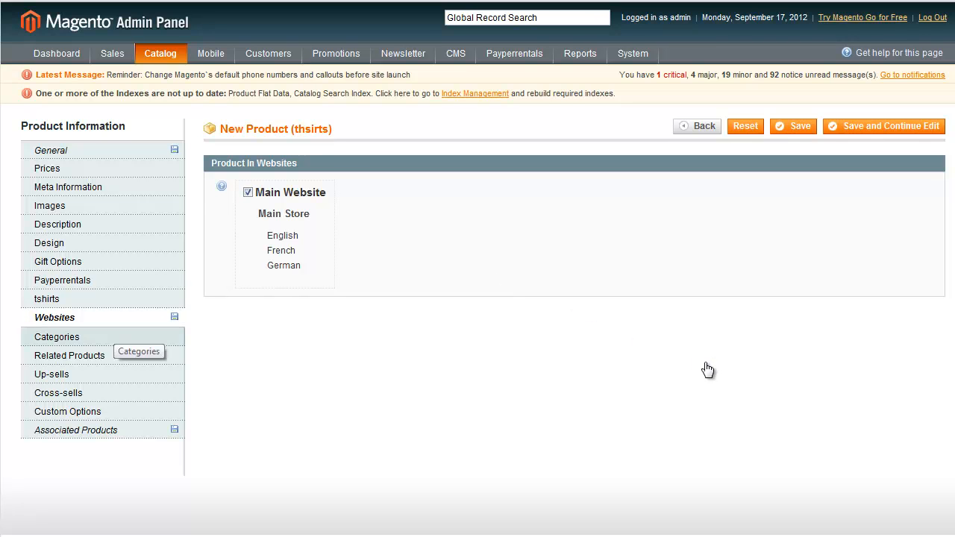
{"action": "left_click", "coordinate": [57, 336]}
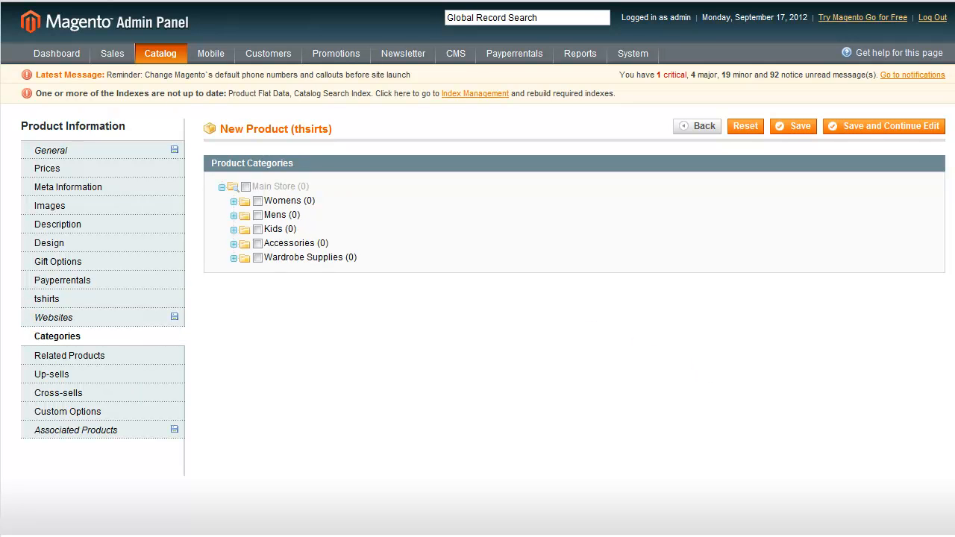
{"action": "left_click", "coordinate": [233, 202]}
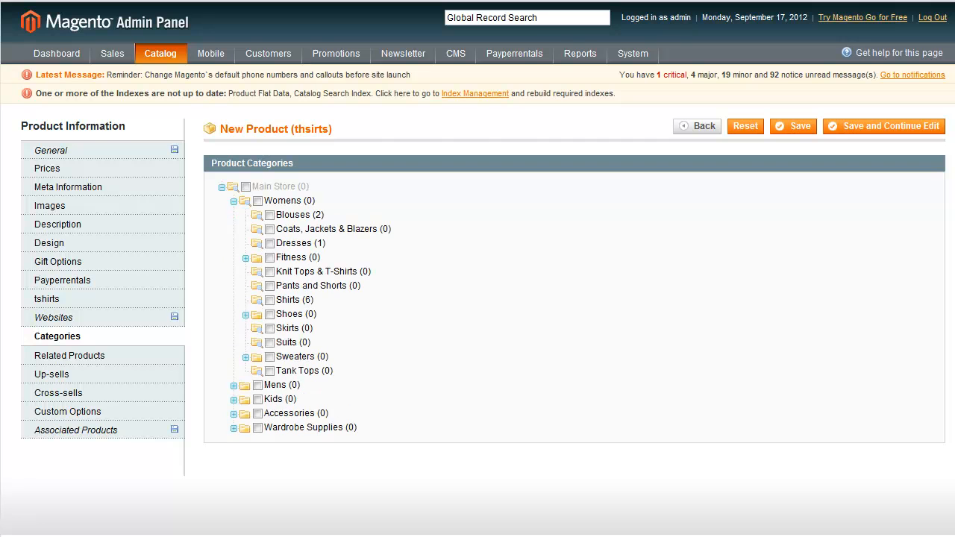
{"action": "left_click", "coordinate": [269, 214]}
Set the configurable product's price to 5, fill in its required descriptions with test, and save the product.
{"action": "left_click", "coordinate": [793, 126]}
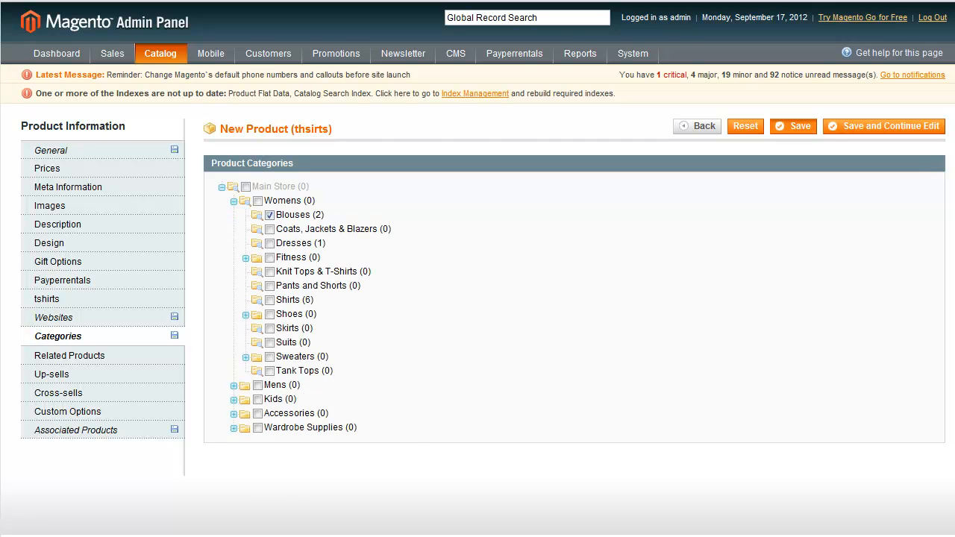
{"action": "type", "text": "0"}
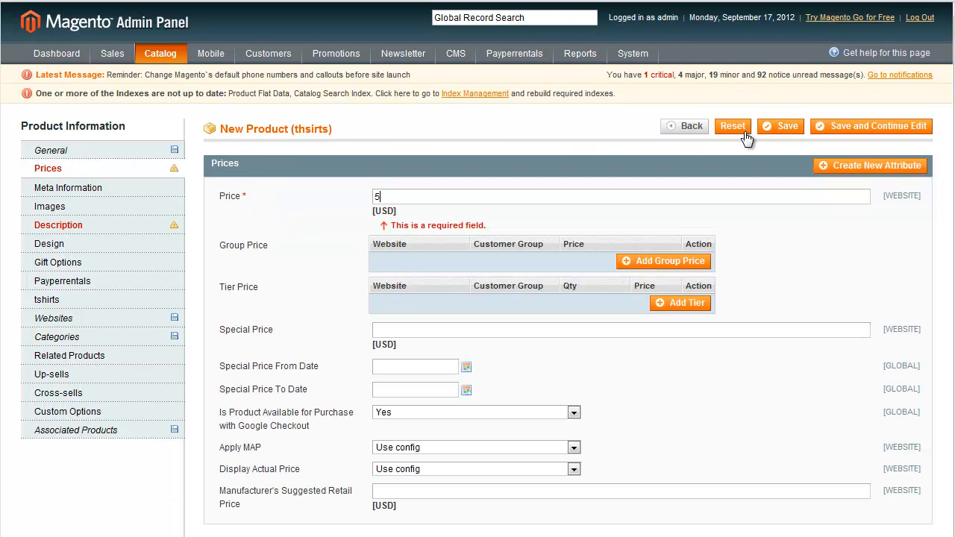
{"action": "left_click", "coordinate": [780, 126]}
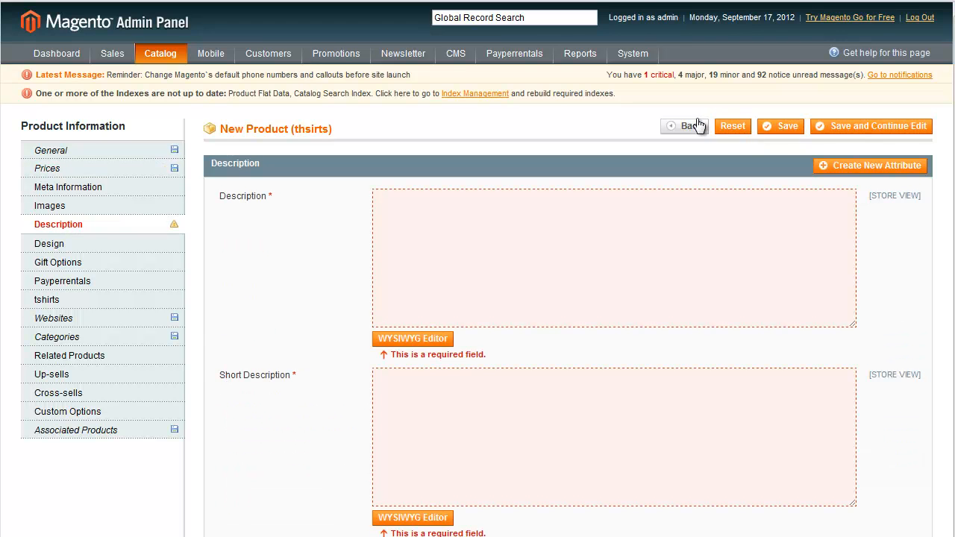
{"action": "type", "text": "test"}
{"action": "key", "text": "Tab"}
{"action": "key", "text": "Tab"}
{"action": "left_click", "coordinate": [781, 126]}
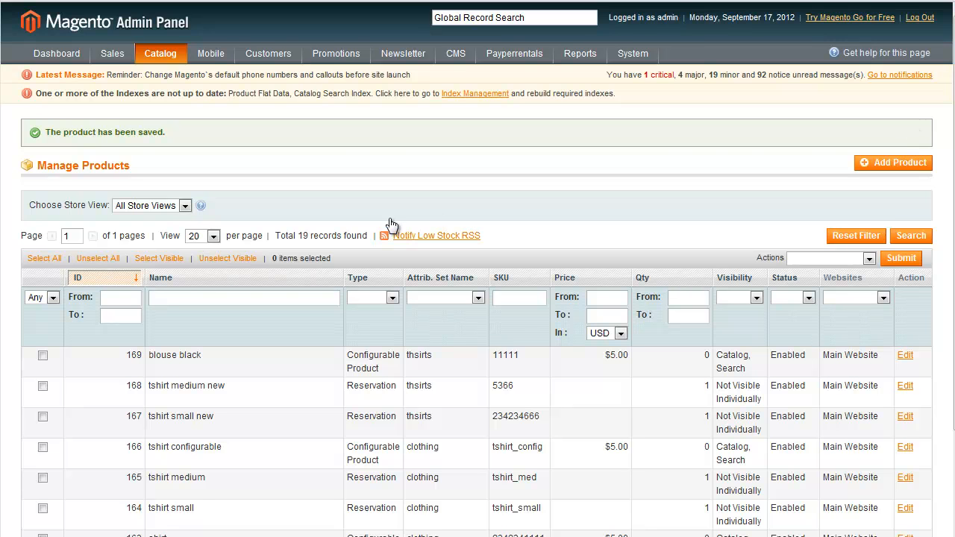
Review the Custom Design and Display Settings of the Blouses category.
{"action": "scroll", "coordinate": [391, 225], "scroll_direction": "down", "scroll_amount": 3}
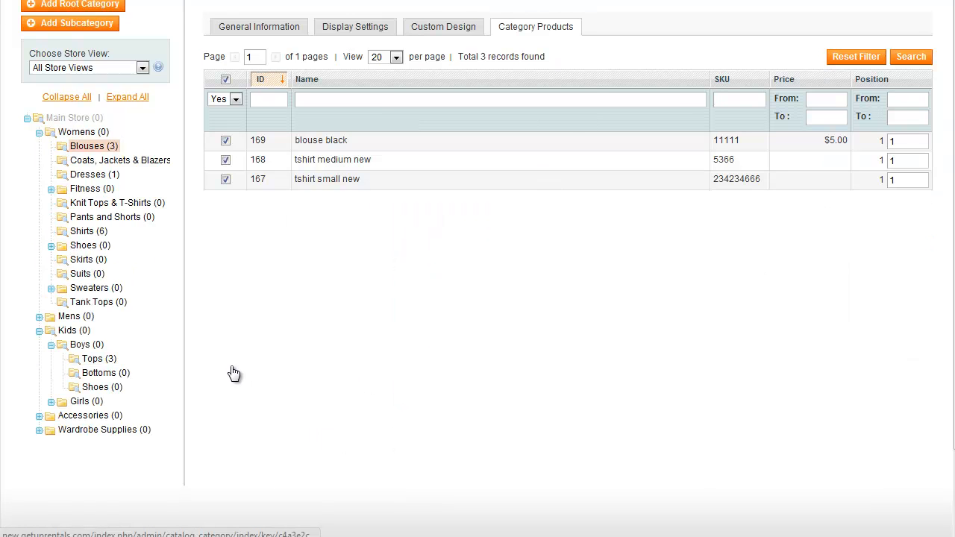
{"action": "left_click", "coordinate": [443, 27]}
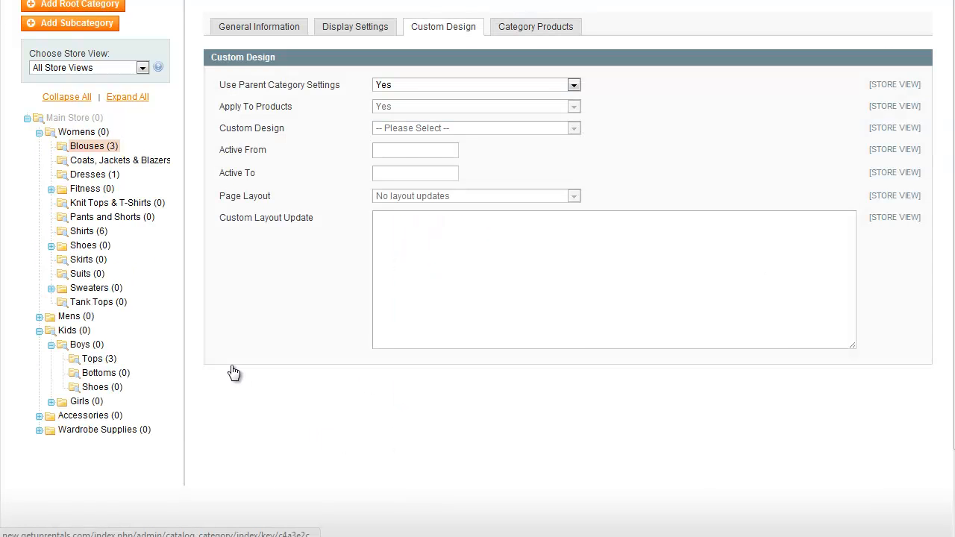
{"action": "left_click", "coordinate": [356, 27]}
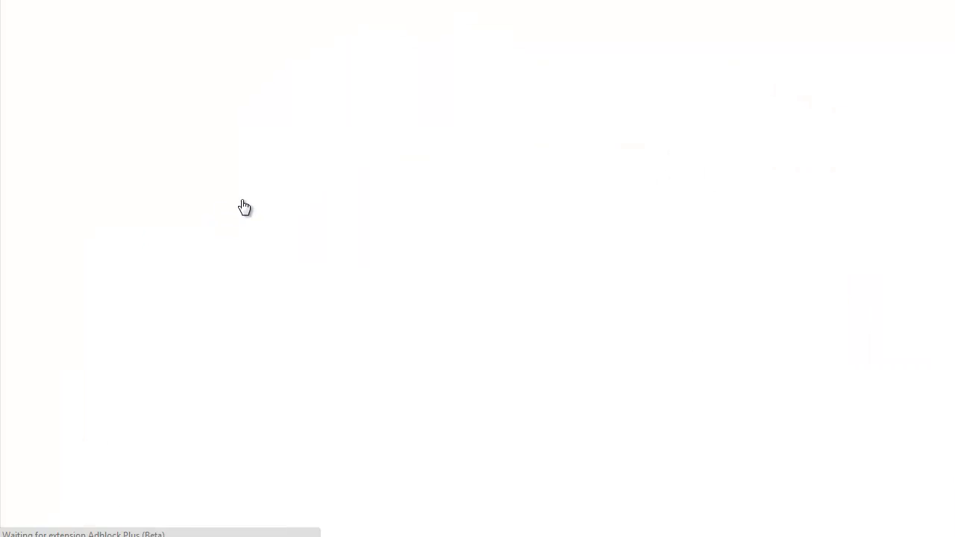
On the storefront page of blouse black, choose size small and reserve it from 09/20/2012 to 09/21/2012.
{"action": "scroll", "coordinate": [114, 344], "scroll_direction": "down", "scroll_amount": 3}
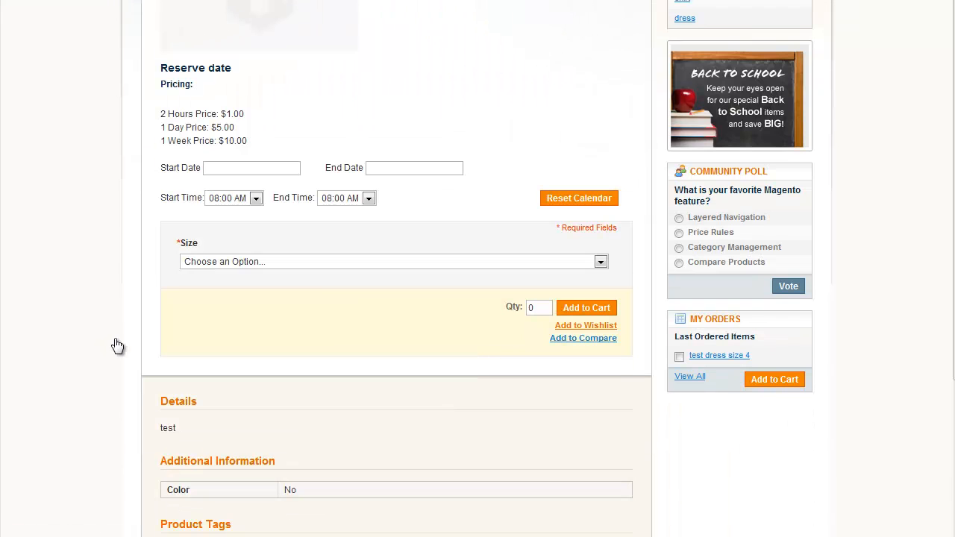
{"action": "left_click", "coordinate": [315, 264]}
{"action": "left_click", "coordinate": [314, 298]}
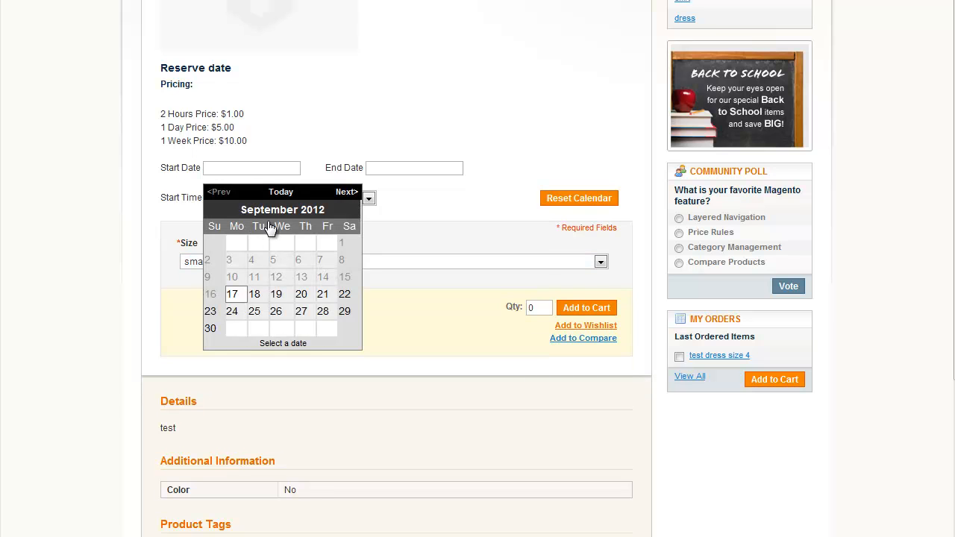
{"action": "left_click", "coordinate": [302, 295]}
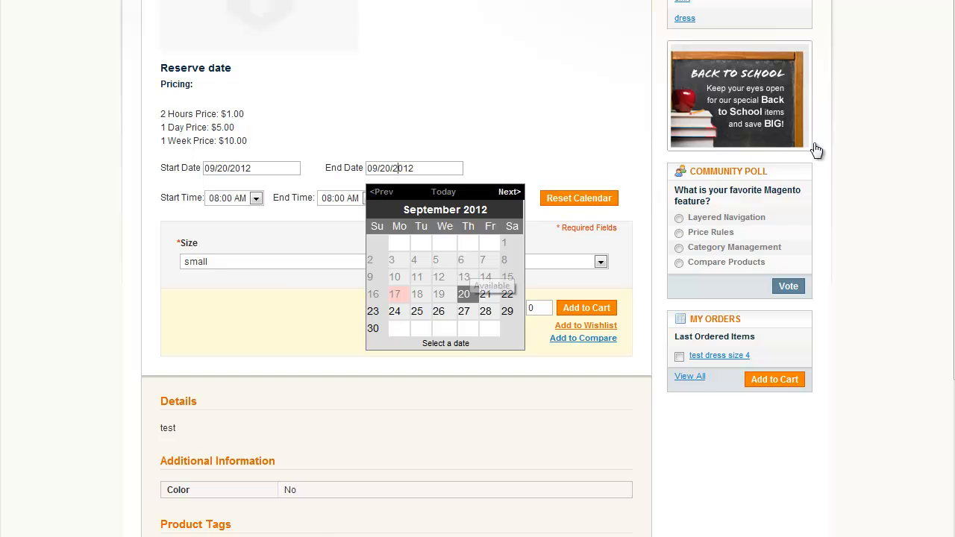
{"action": "left_click", "coordinate": [486, 295]}
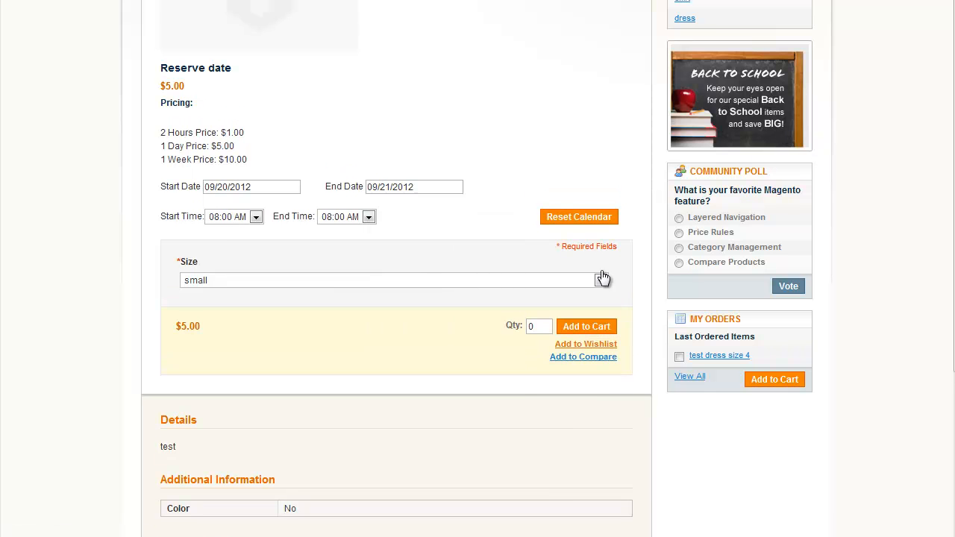
Add one small blouse black reservation to the shopping cart and check the size listed for it there.
{"action": "left_click", "coordinate": [581, 326]}
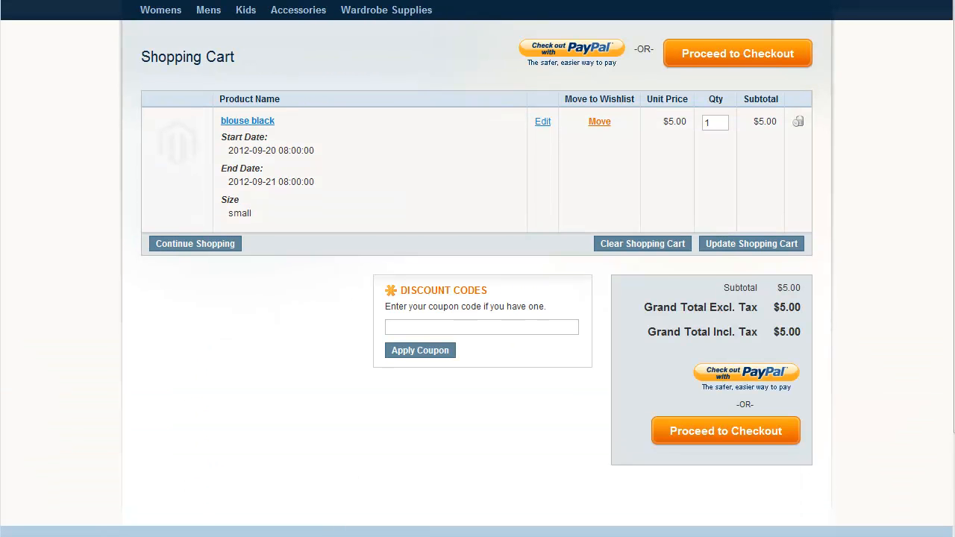
{"action": "left_click_drag", "start_coordinate": [252, 213], "coordinate": [227, 201]}
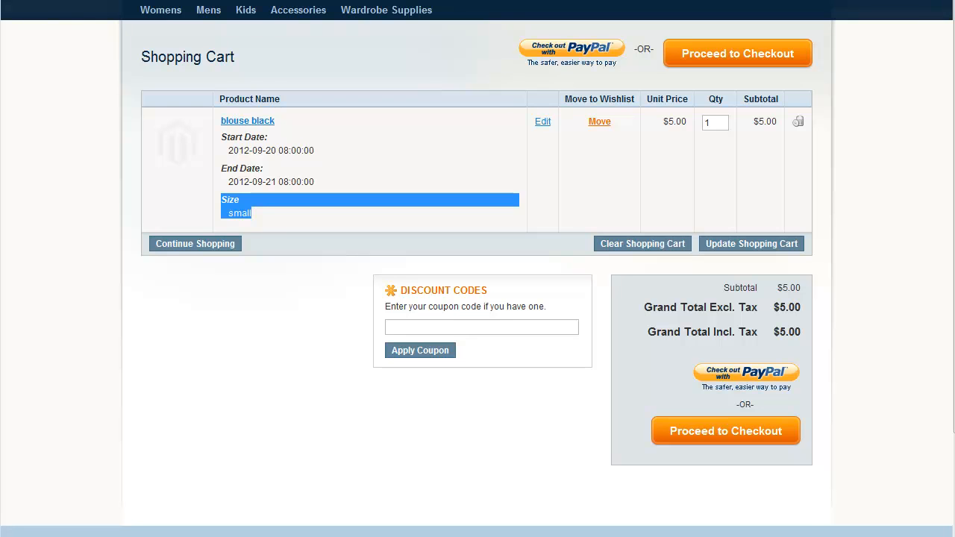
{"action": "left_click", "coordinate": [336, 209]}
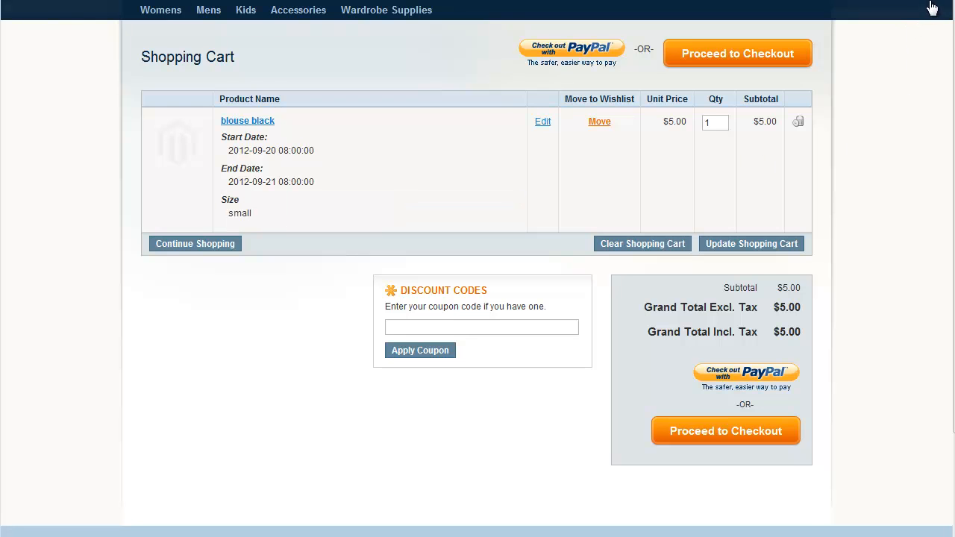